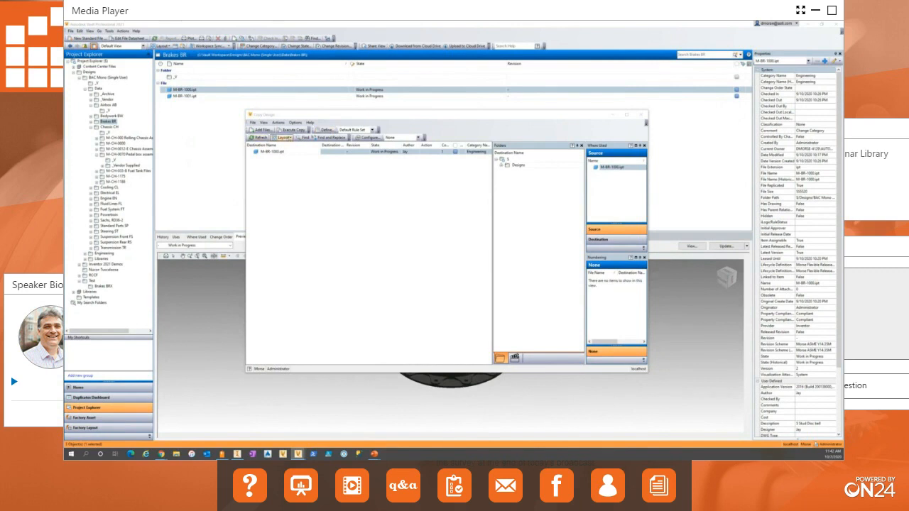
click(282, 137)
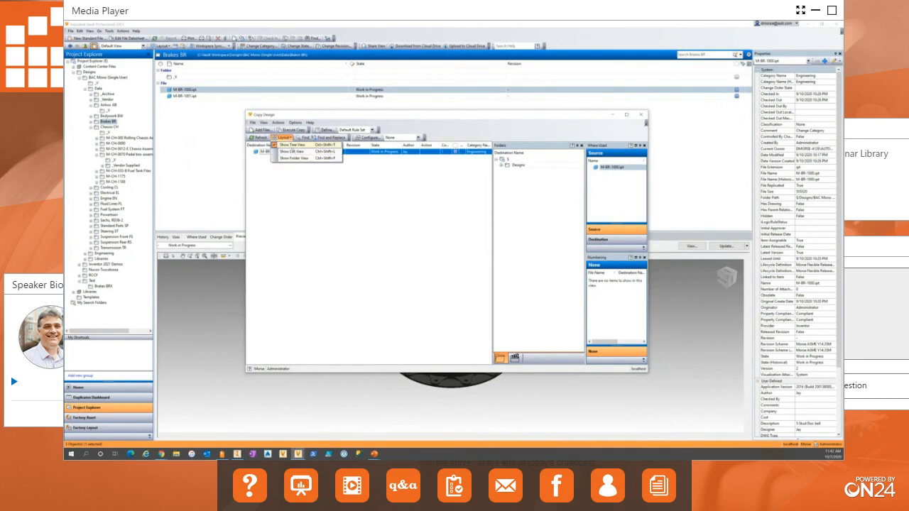
click(403, 128)
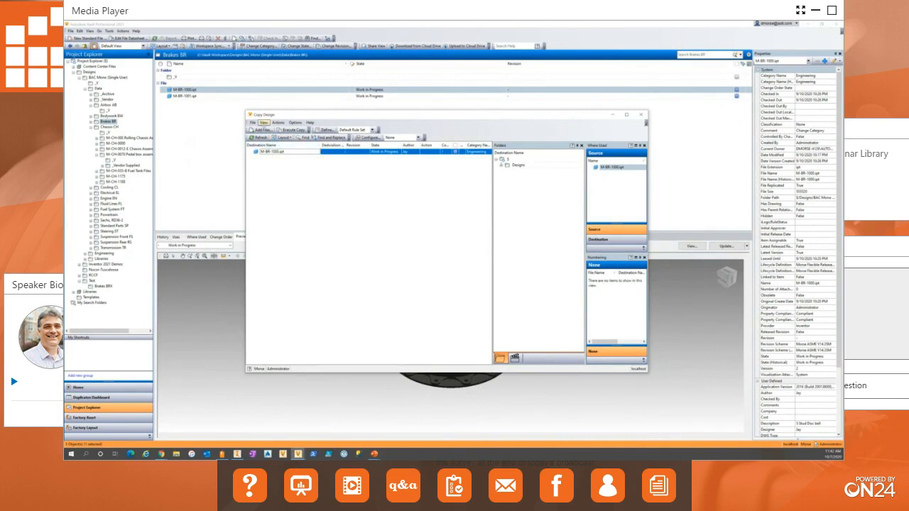
- Try row banding in the Copy Design file list and turn it back off
click(262, 123)
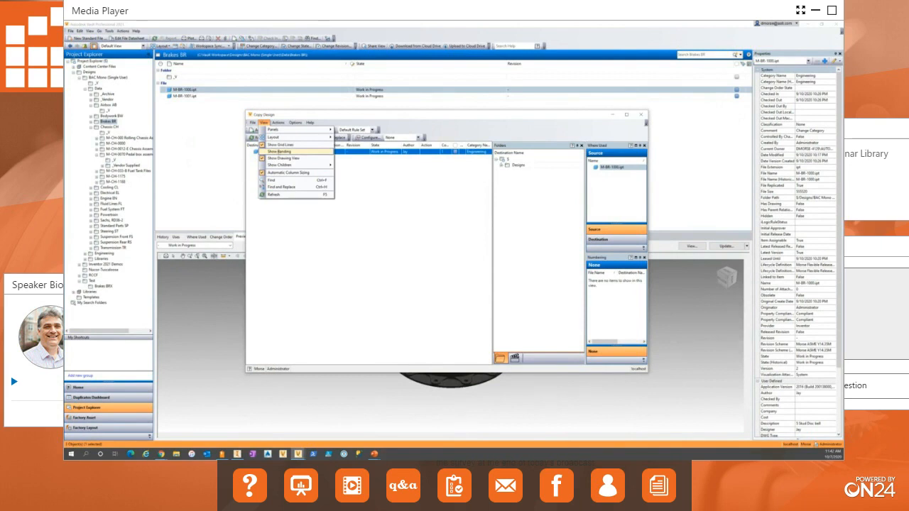
click(281, 151)
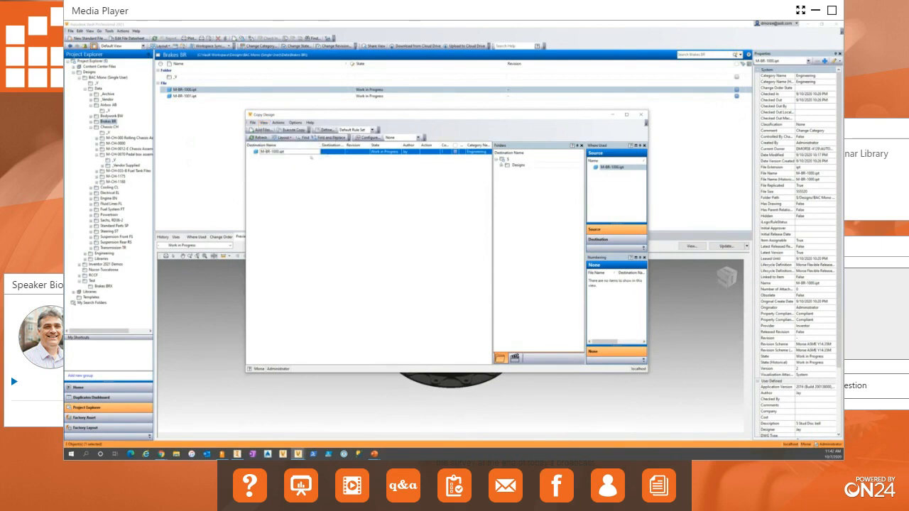
click(264, 122)
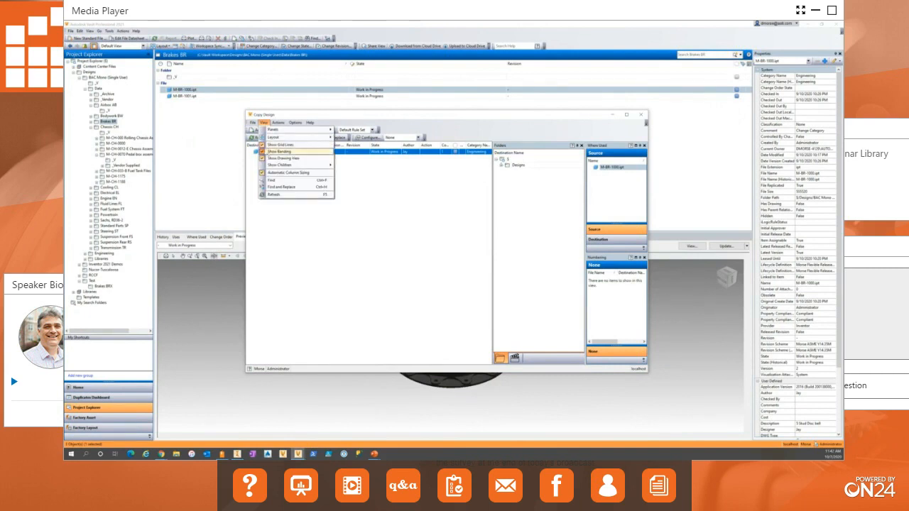
click(280, 151)
- Turn off the drawing view in the Copy Design window
click(263, 122)
click(284, 157)
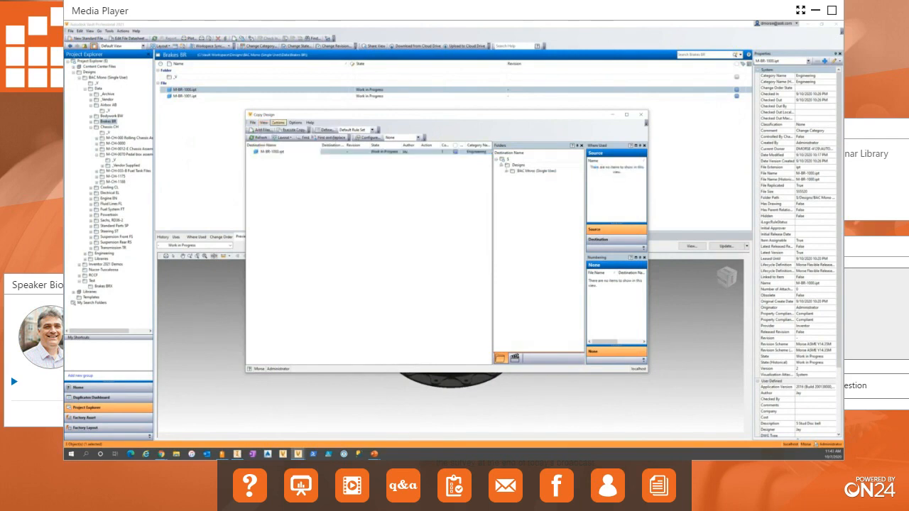
click(263, 122)
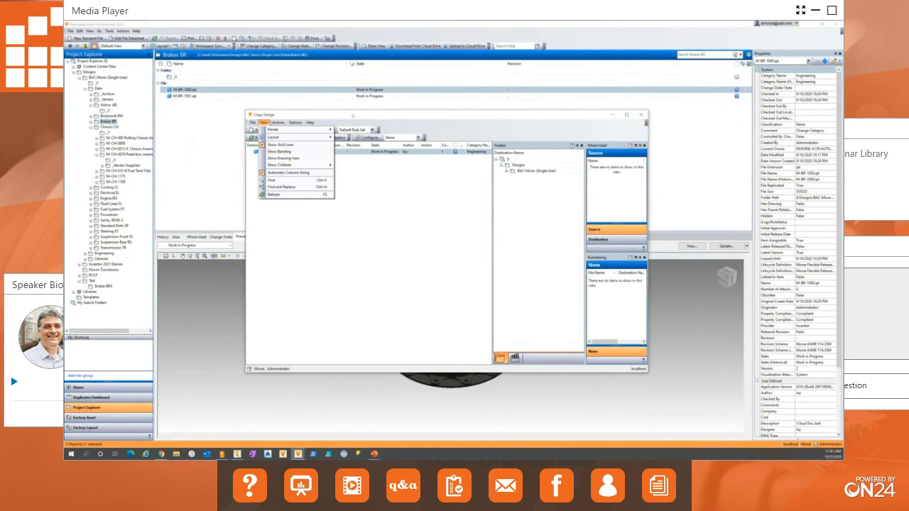
click(352, 118)
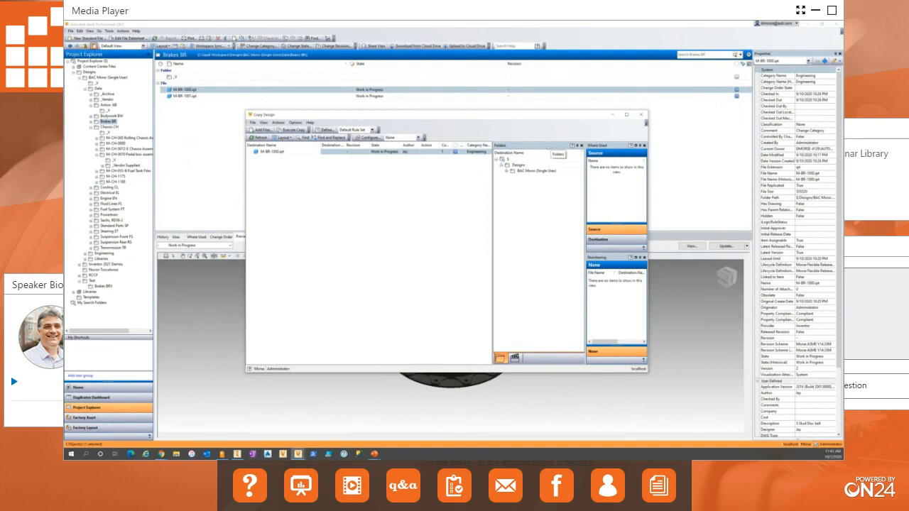
- Dock the Folders panel beside Numbering, widen the panel area, and re-dock Folders beside the Where Used panel
drag(546, 147, 608, 309)
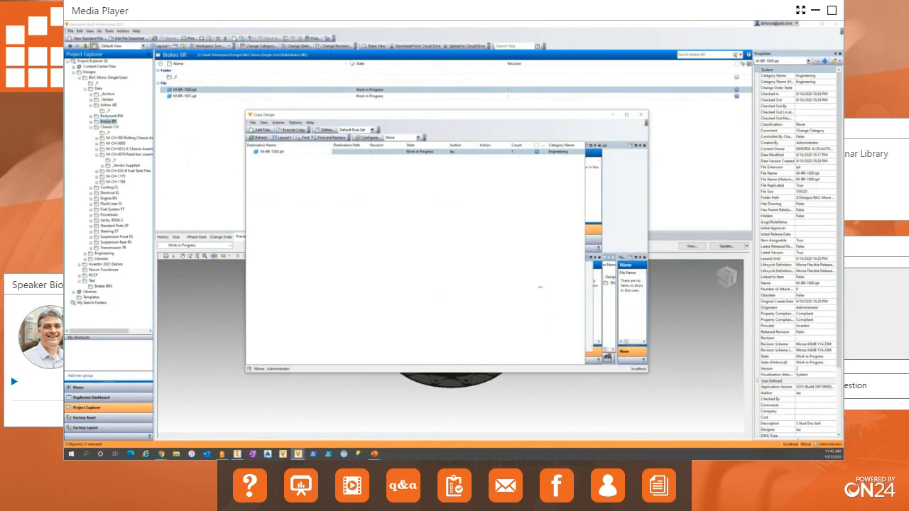
drag(587, 280, 542, 286)
drag(561, 257, 579, 196)
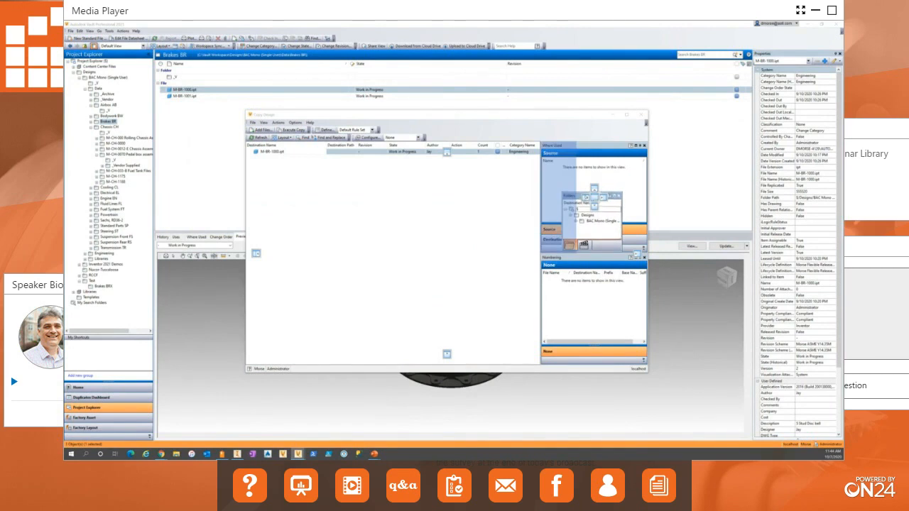
drag(577, 195, 572, 195)
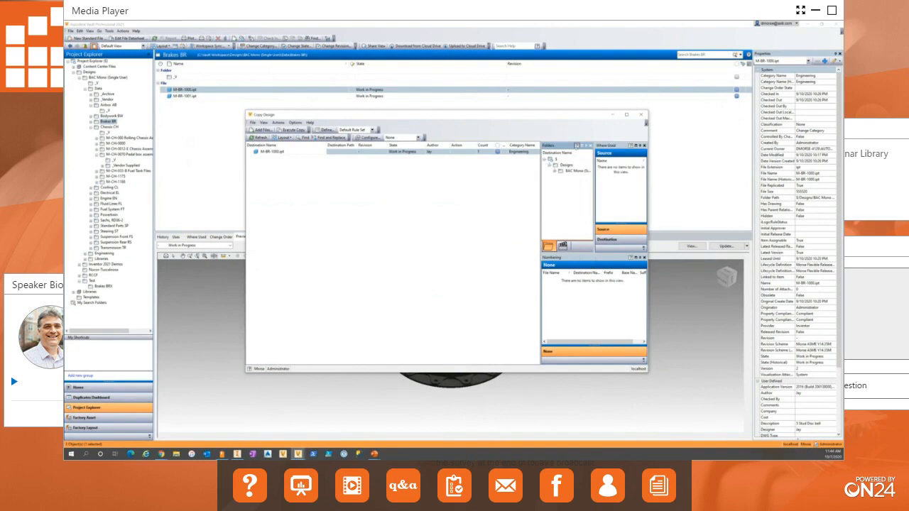
- Rearrange the panels so Folders fills its own full-height column and Numbering sits below Where Used
drag(561, 145, 641, 253)
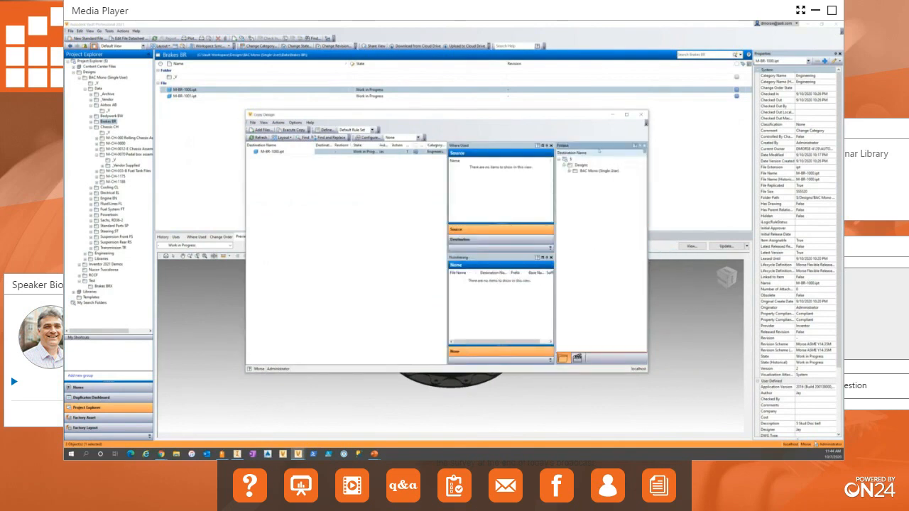
drag(533, 157, 612, 257)
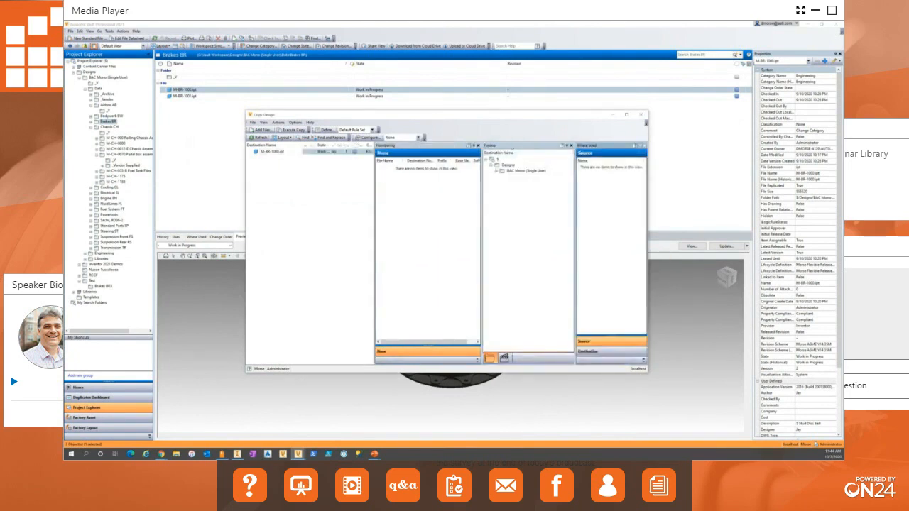
drag(426, 144, 611, 264)
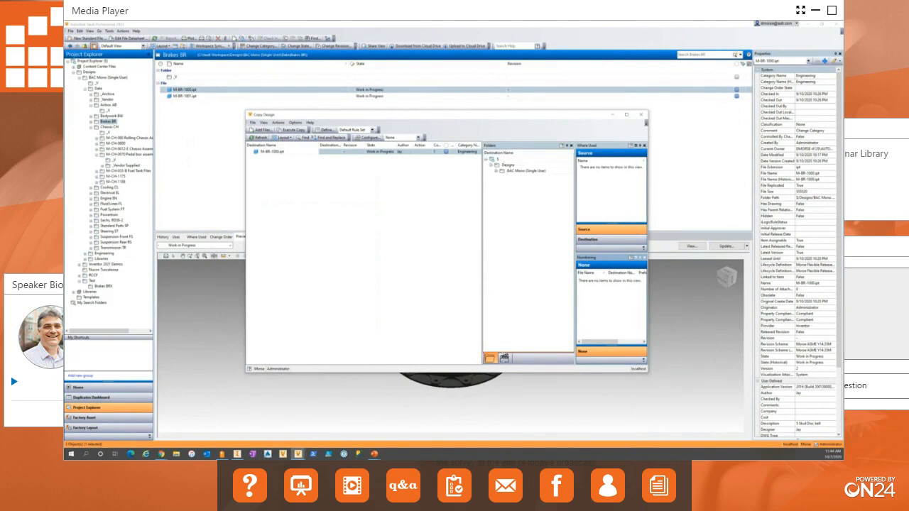
- Switch the Folders panel to the Actions view and check which copy actions are available for M-BR-1000.ipt
click(504, 358)
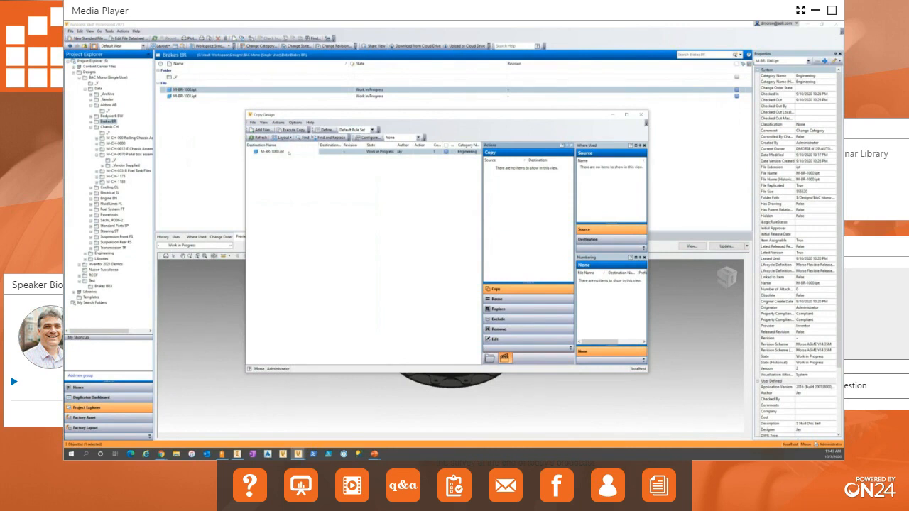
right_click(282, 152)
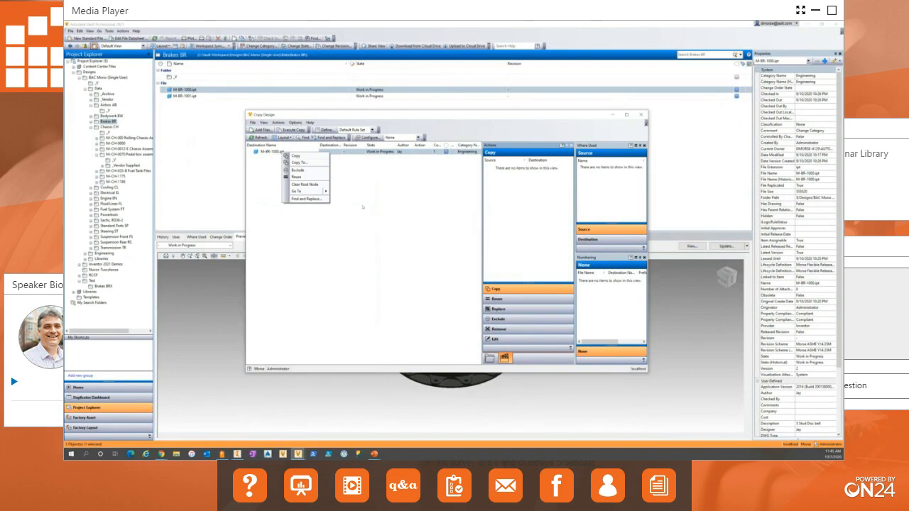
click(279, 165)
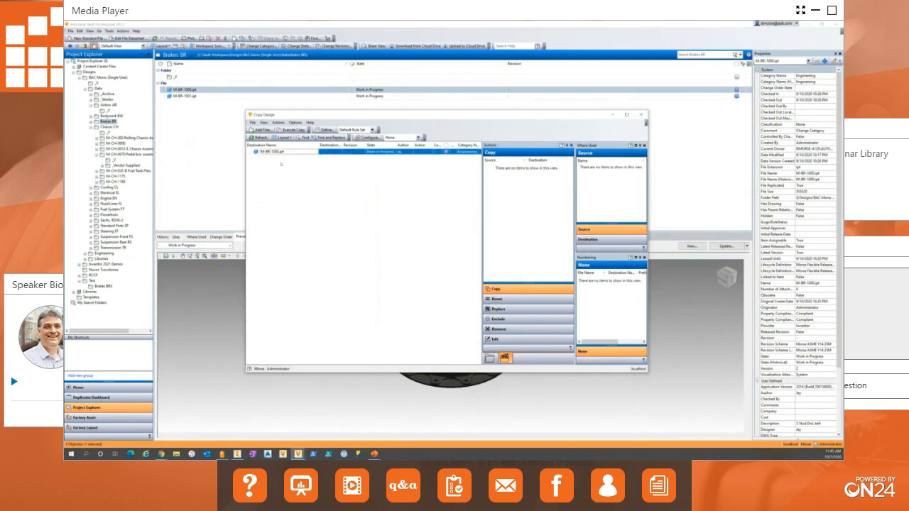
drag(279, 152, 260, 152)
right_click(282, 152)
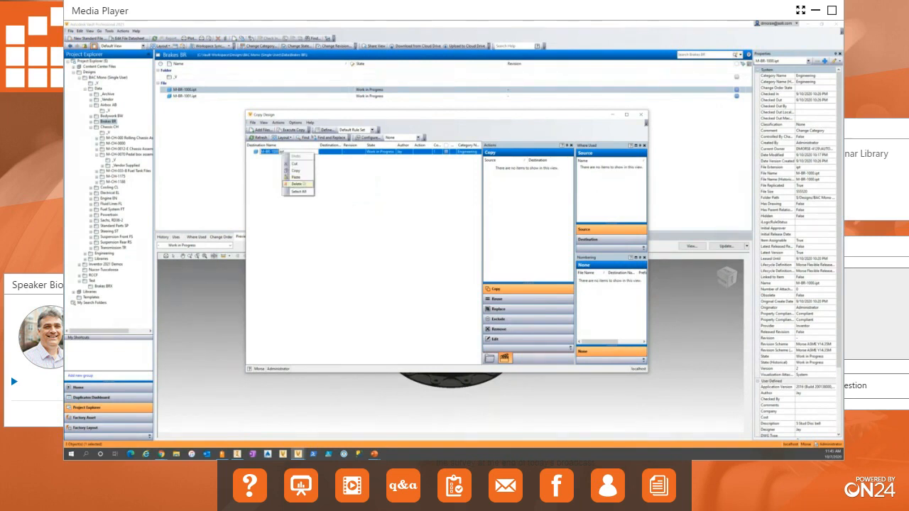
click(280, 152)
drag(280, 152, 260, 152)
right_click(271, 150)
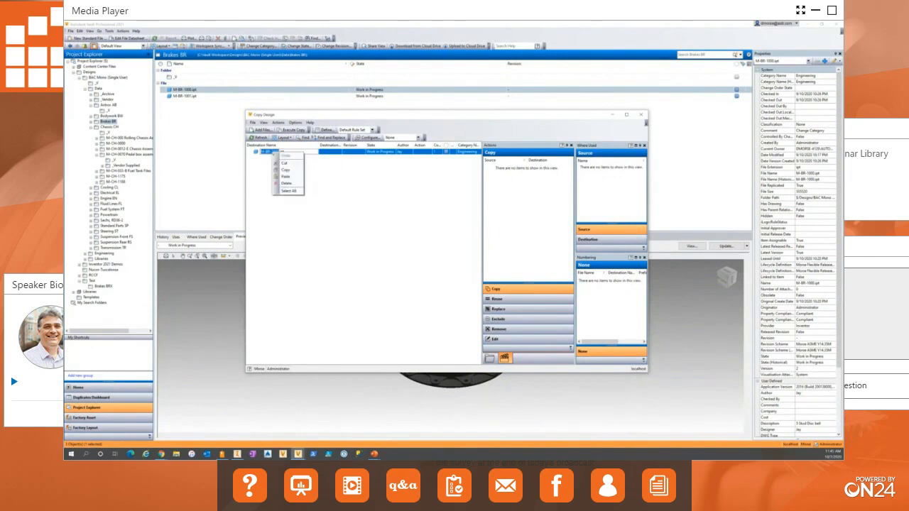
click(284, 172)
click(338, 152)
click(308, 152)
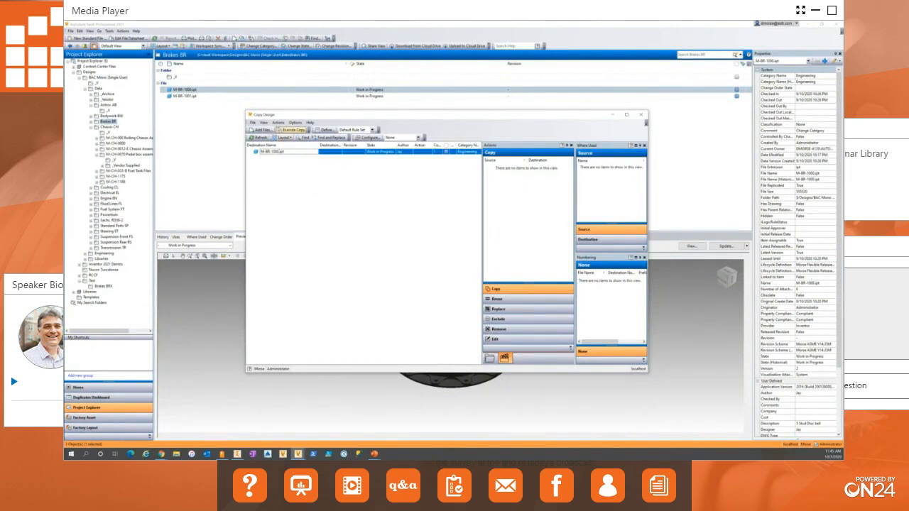
- Set M-BR-1000.ipt to be copied to the Brakes BRX folder under Designs/Test, and widen the Destination Path column
click(278, 123)
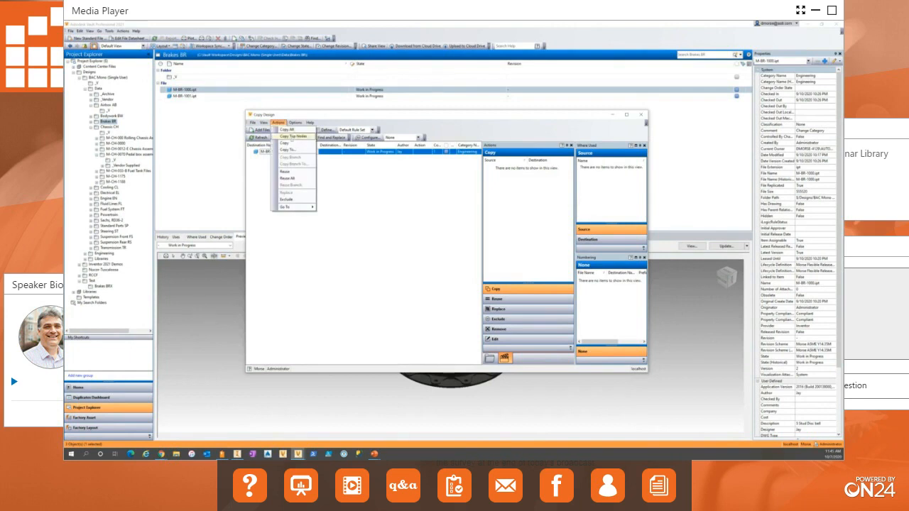
click(288, 149)
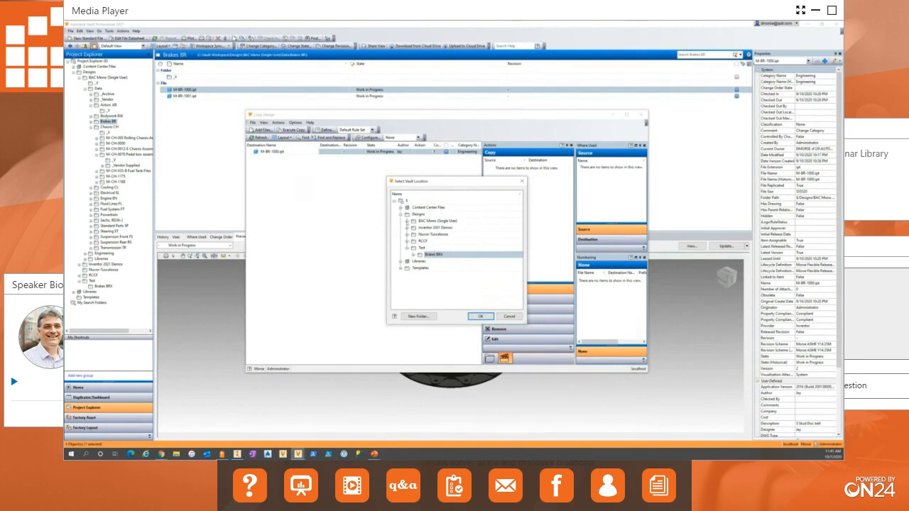
click(407, 222)
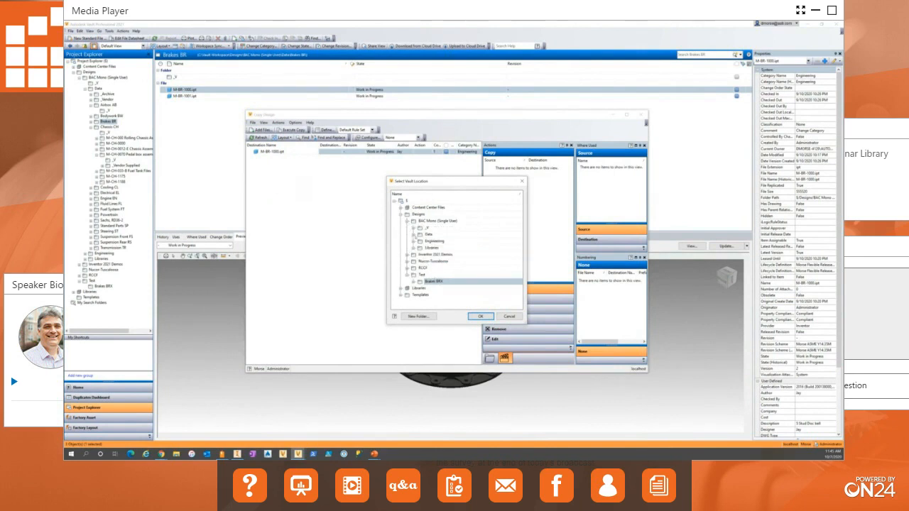
click(417, 240)
click(413, 235)
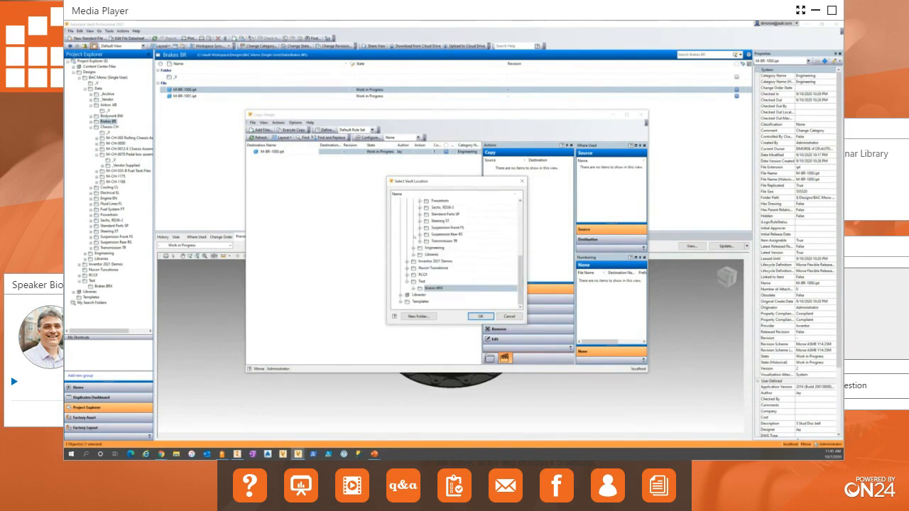
scroll(434, 216, up, 3)
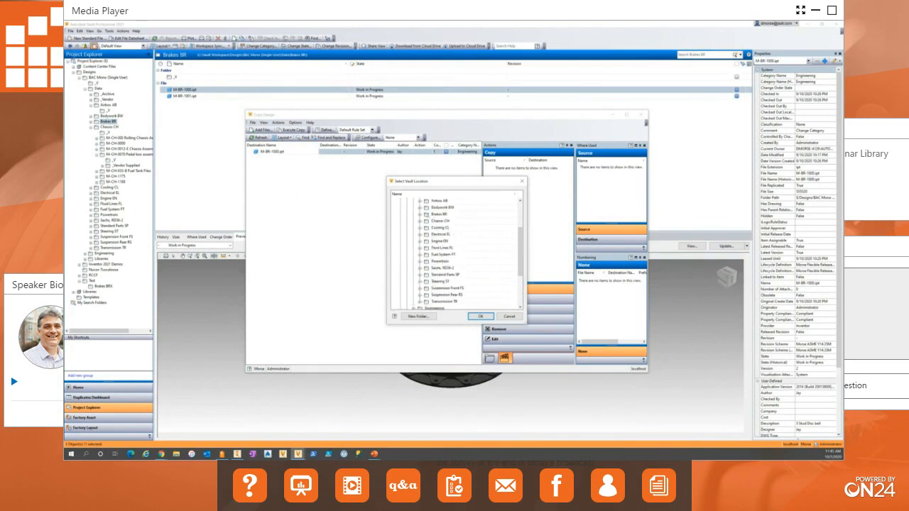
scroll(508, 253, down, 3)
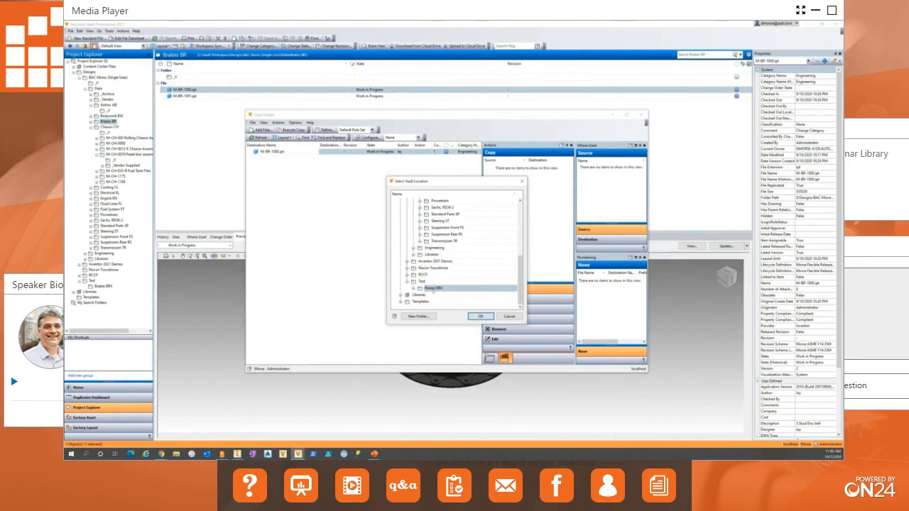
click(481, 317)
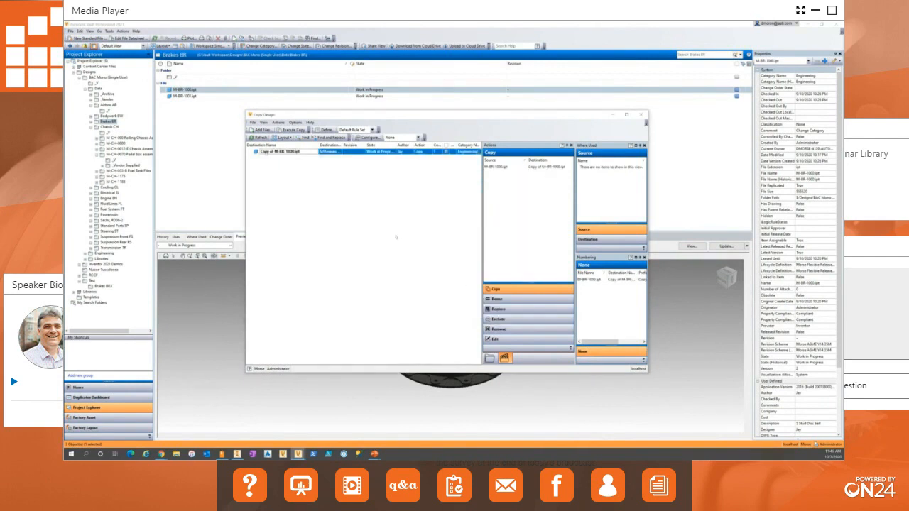
drag(342, 145, 369, 145)
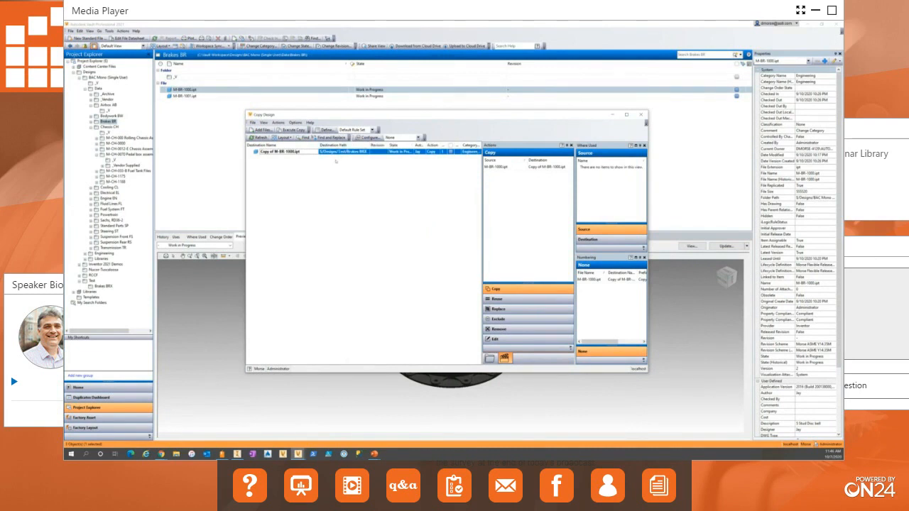
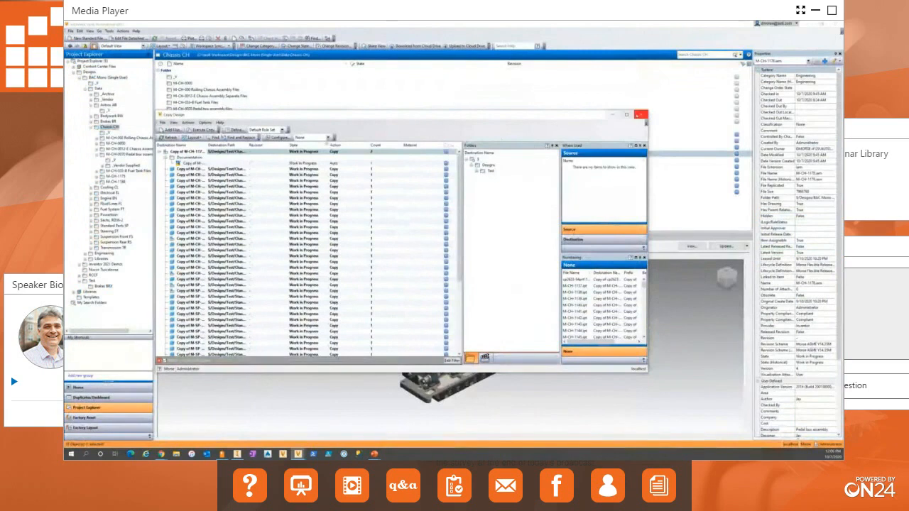
- Close the current Copy Design window, start a new copy design of M-CH-1178.iam, and reposition its window
click(640, 114)
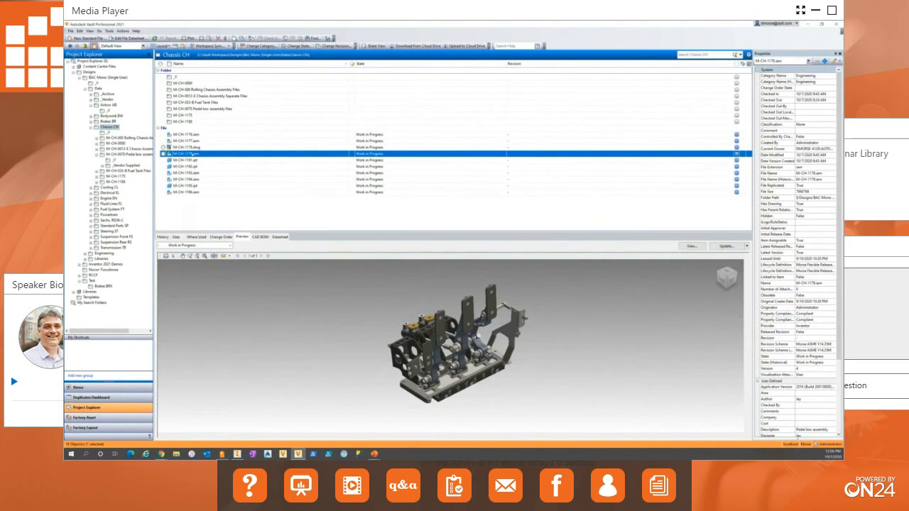
right_click(191, 153)
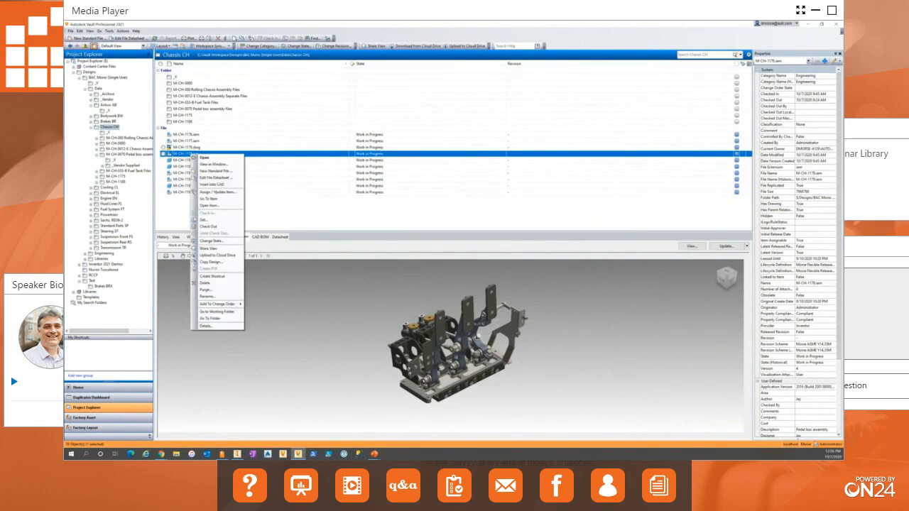
click(223, 263)
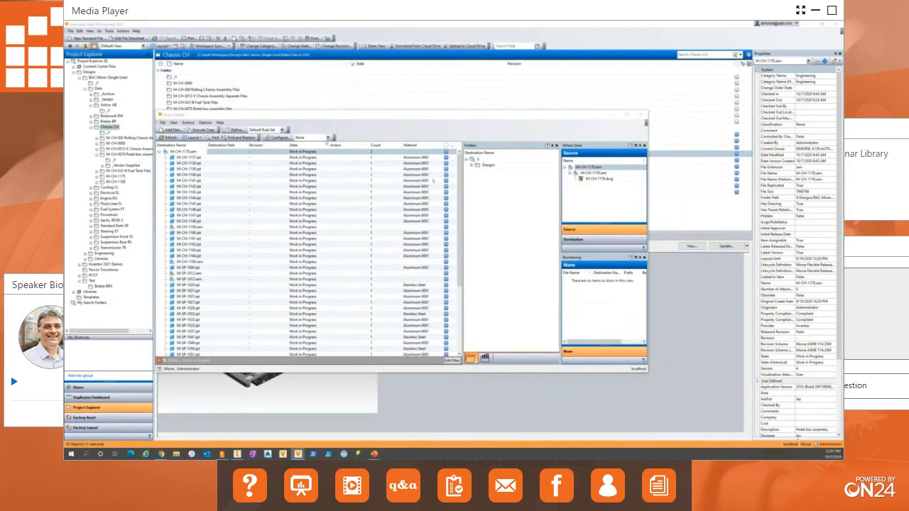
drag(451, 117, 486, 110)
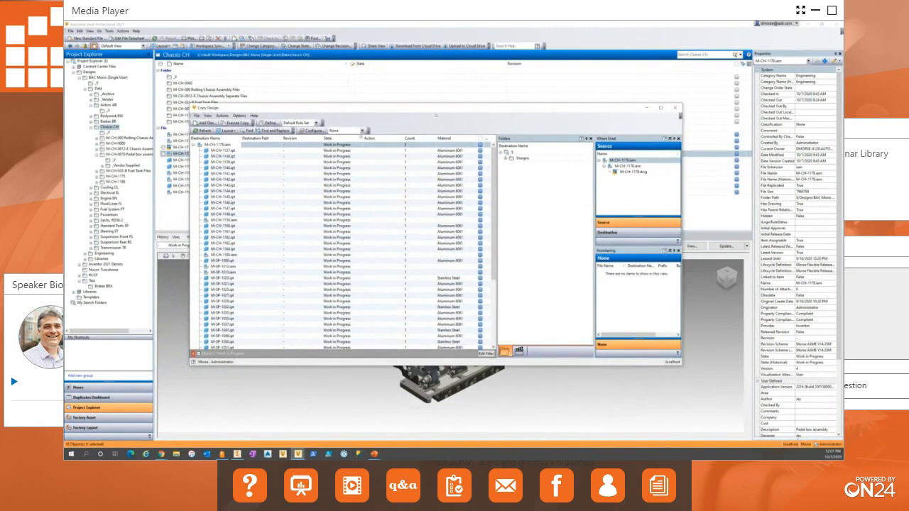
click(208, 115)
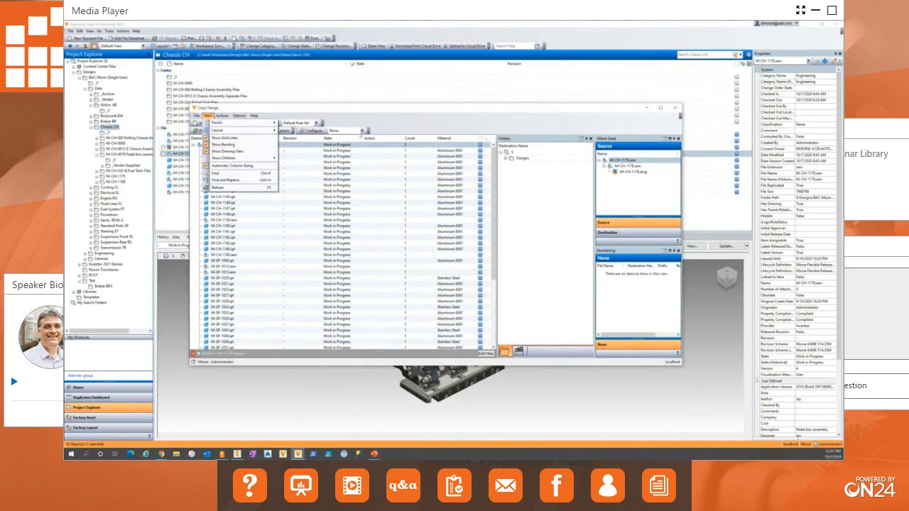
click(317, 107)
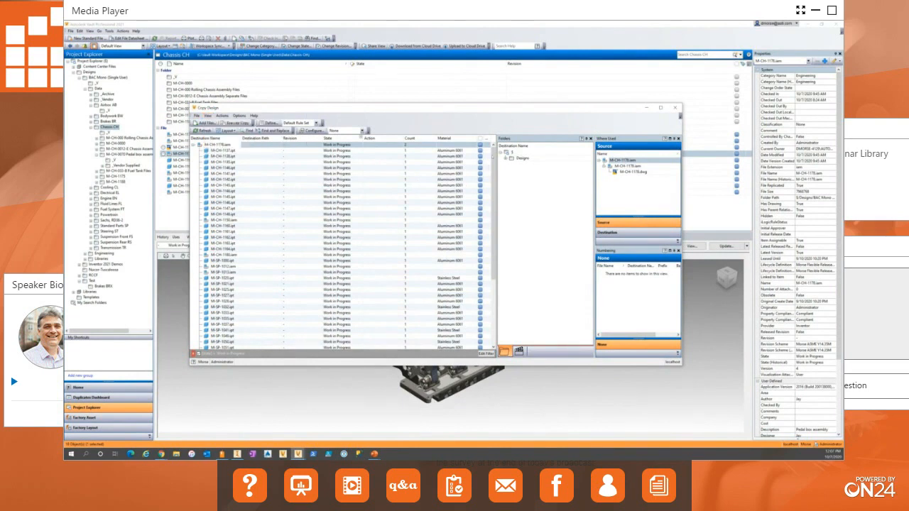
- Switch the Copy Design main panel to Folder View and expand its folder hierarchy down to the Data folder's contents
drag(493, 177, 493, 145)
click(207, 115)
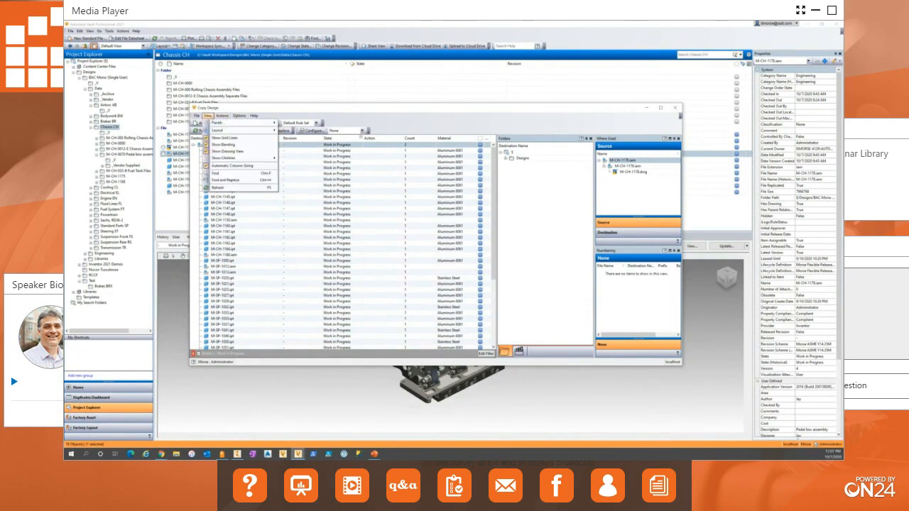
click(220, 151)
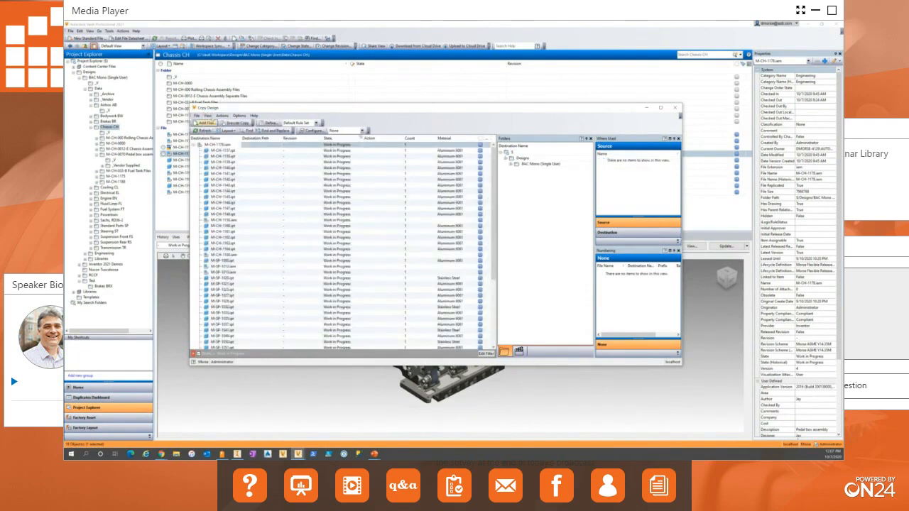
click(227, 131)
click(216, 151)
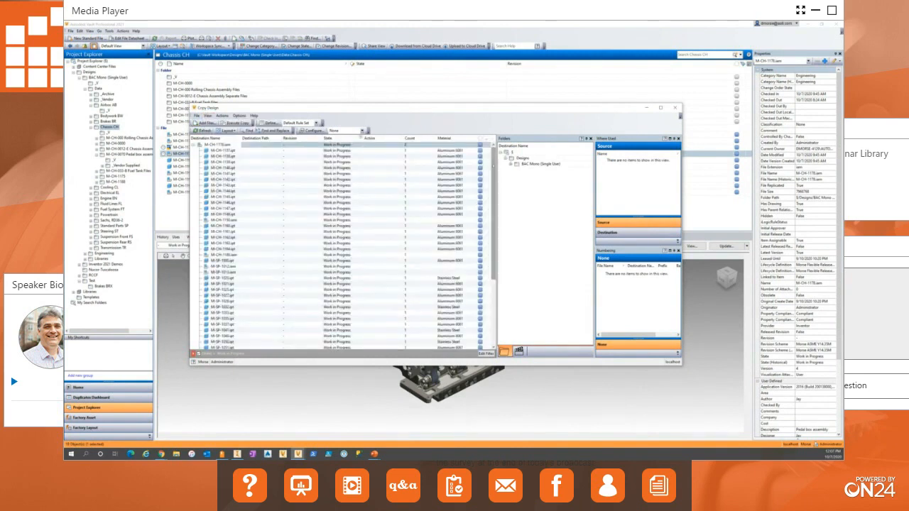
click(227, 131)
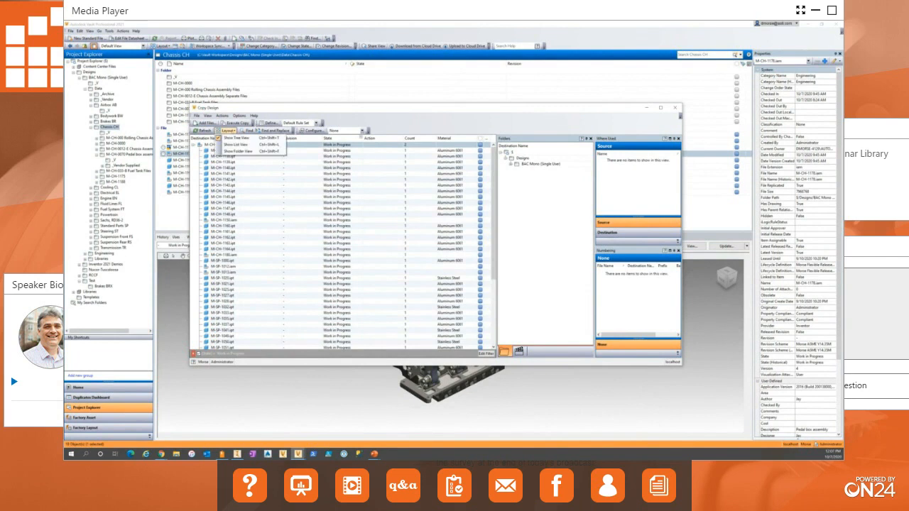
click(219, 151)
click(206, 156)
click(212, 162)
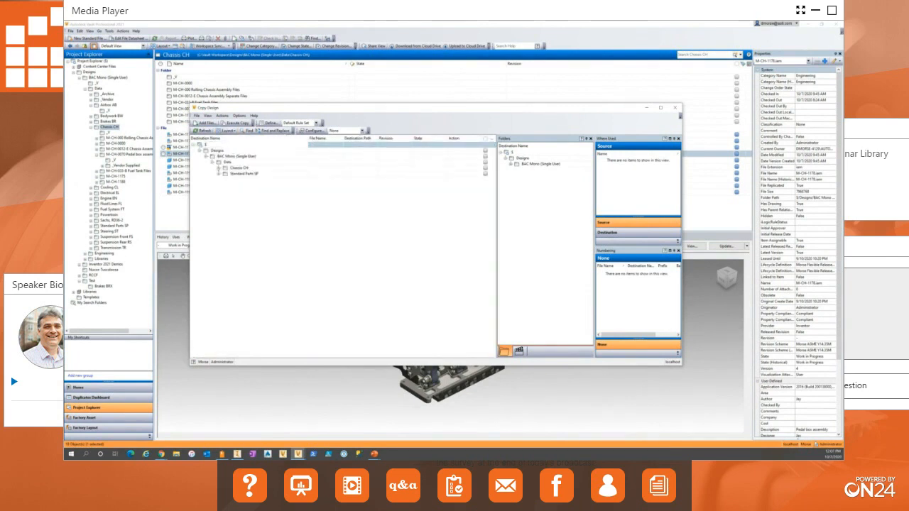
- Expand the Chassis CH folder in the main panel and select M-CH-1178.iam
click(219, 168)
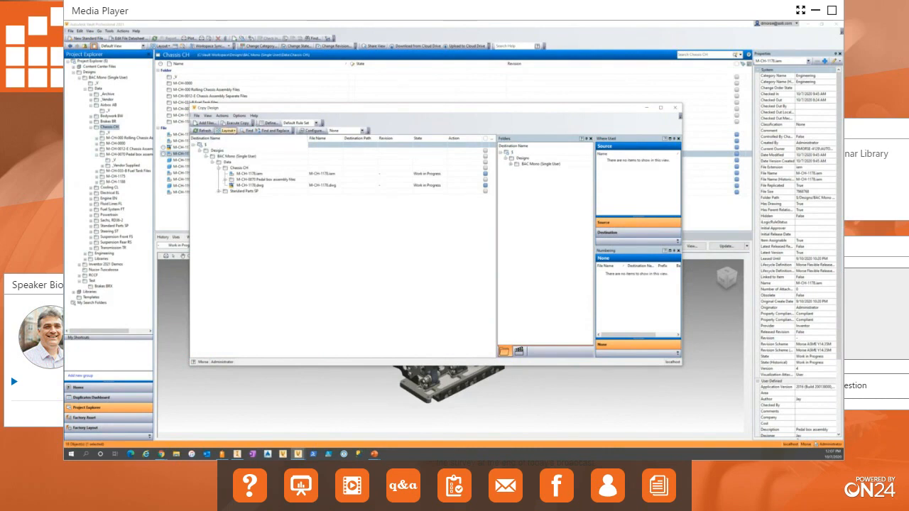
click(228, 131)
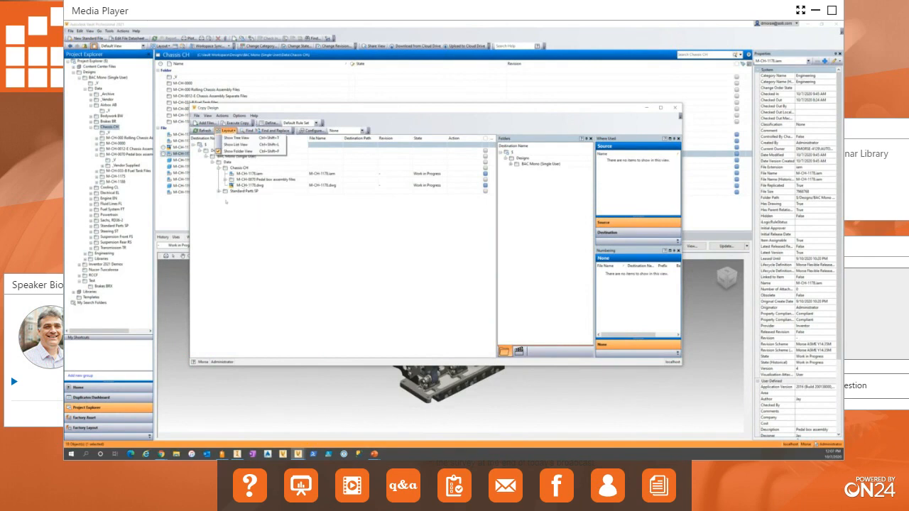
click(239, 199)
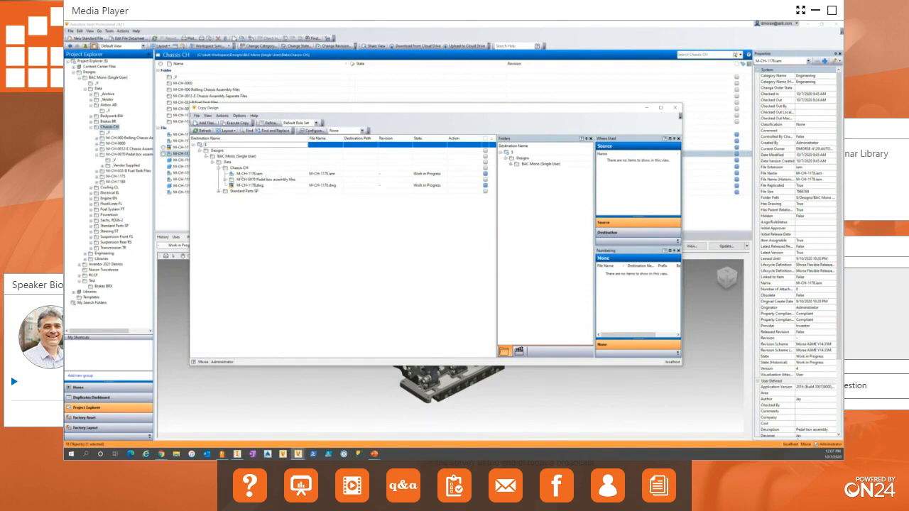
click(249, 174)
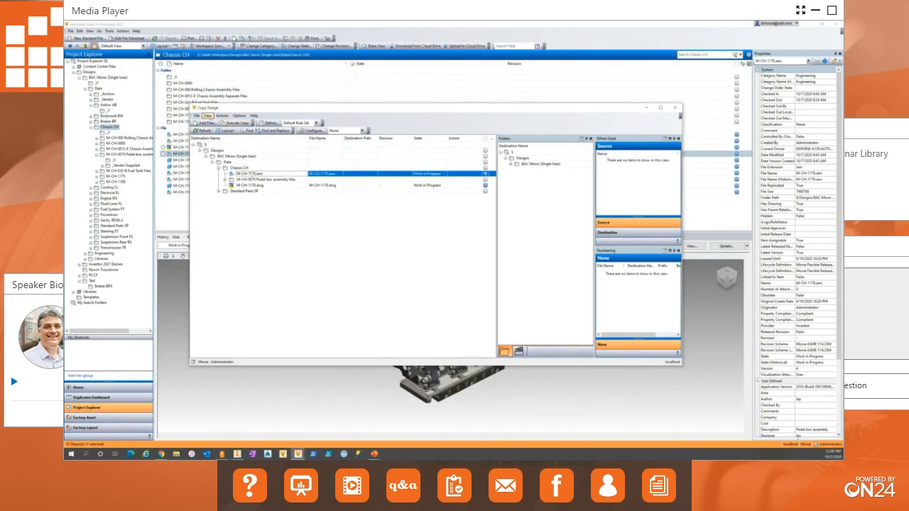
click(222, 116)
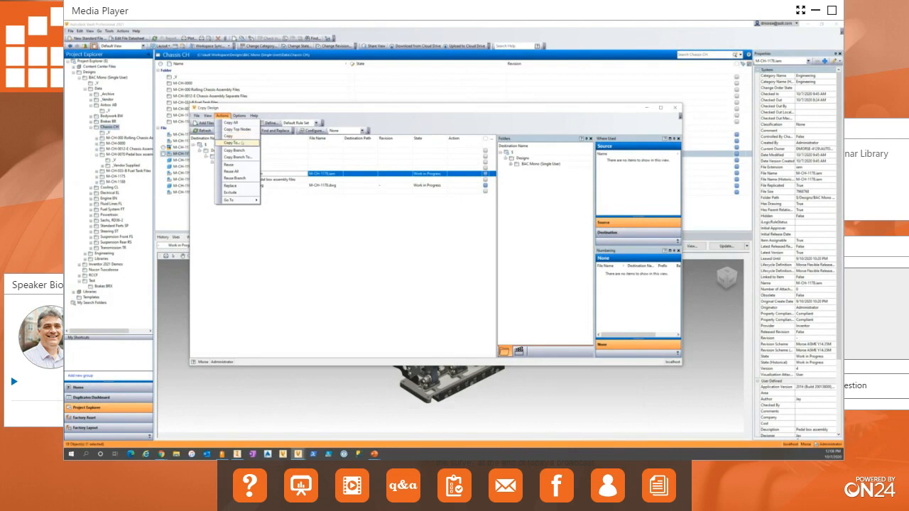
click(237, 143)
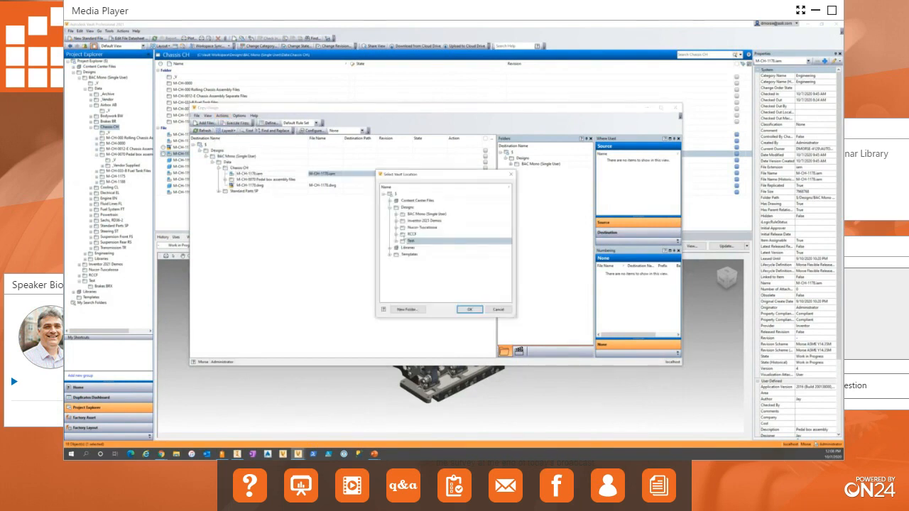
click(470, 310)
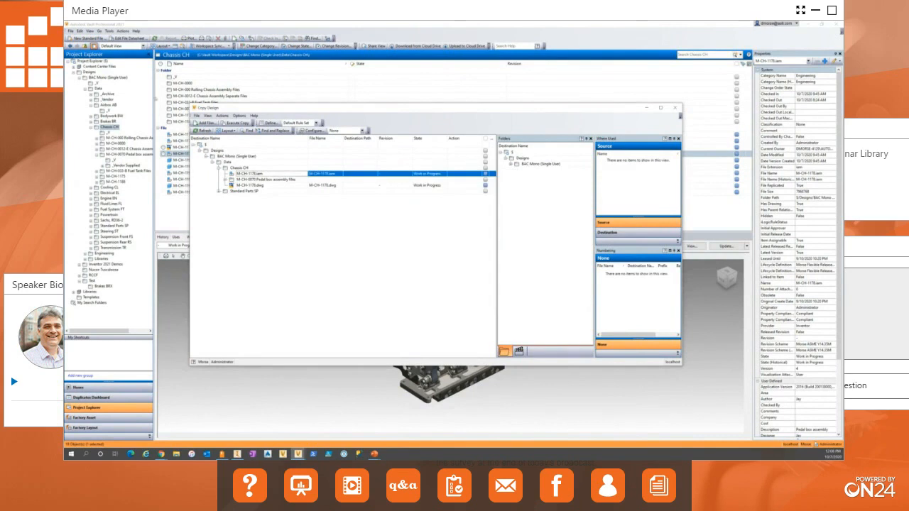
- Copy the whole M-CH-1178.iam branch to the Test folder under Designs
click(222, 115)
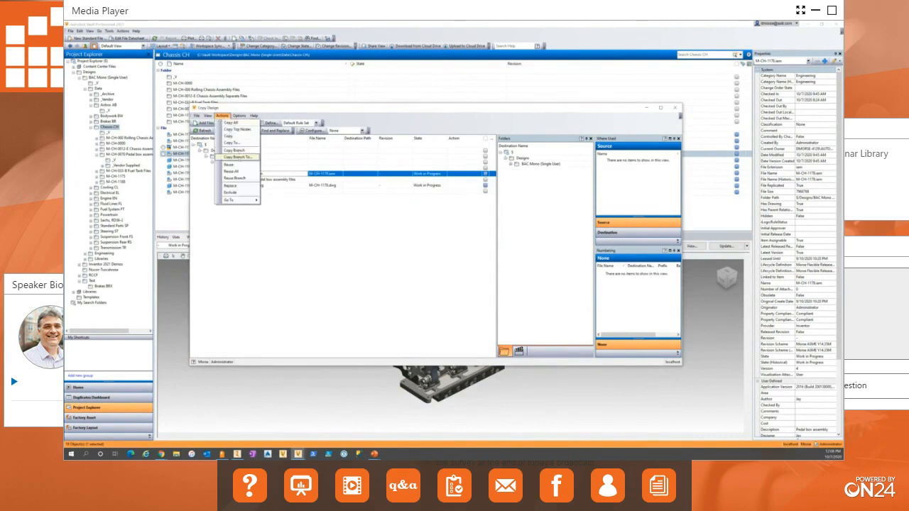
click(235, 143)
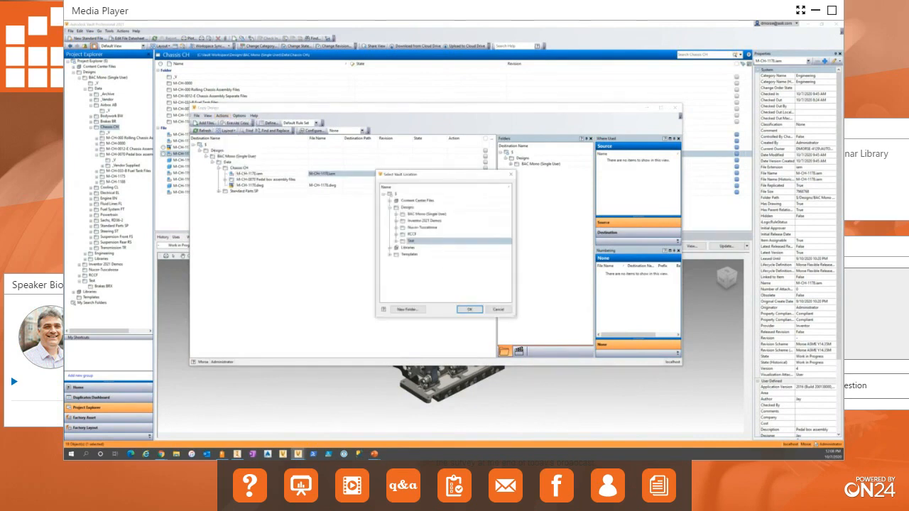
click(469, 309)
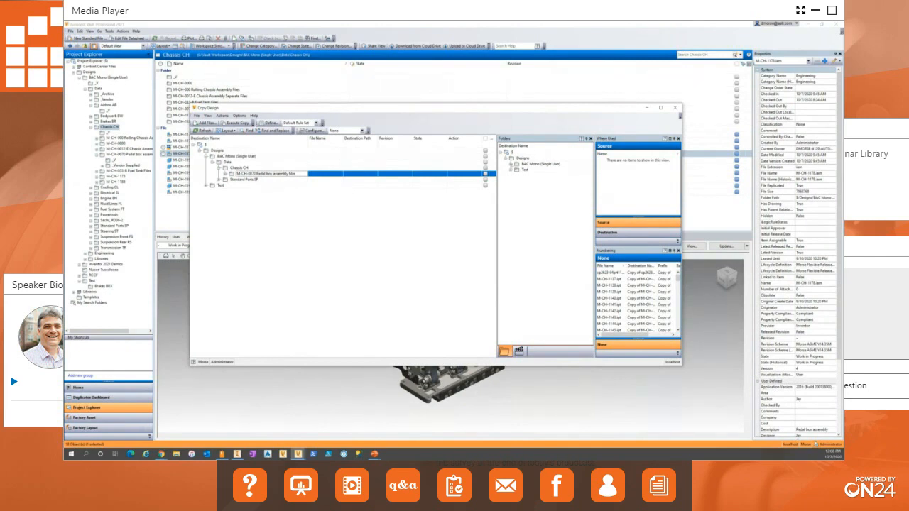
- Rename the Chassis CH destination folder under Test to Chassis CHX in the Folders panel
click(511, 164)
click(510, 176)
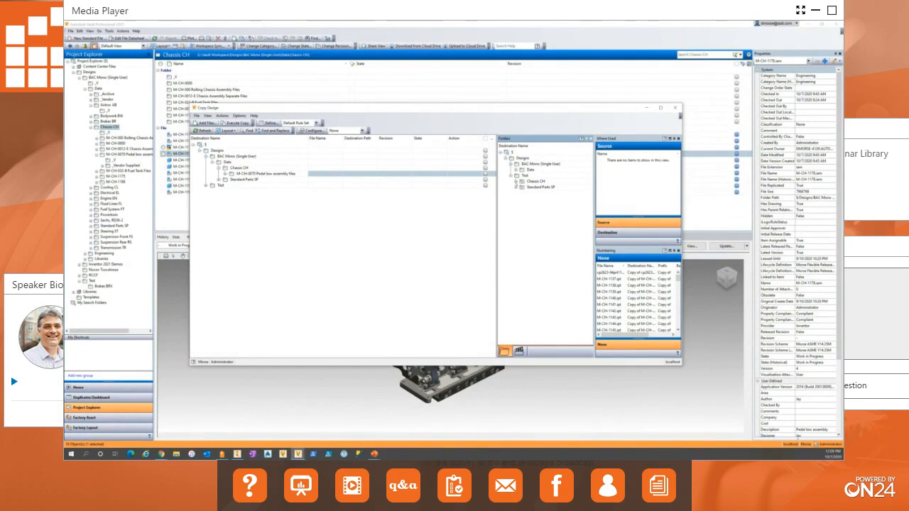
click(516, 182)
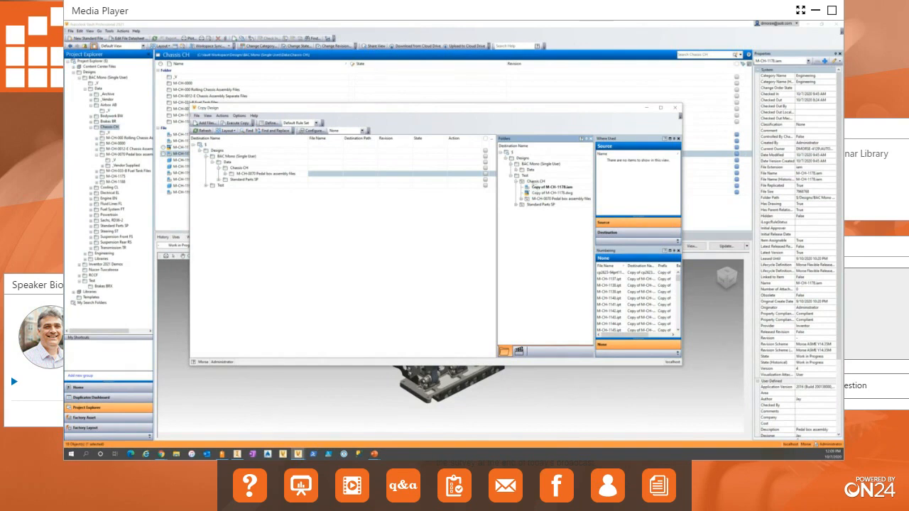
click(534, 183)
right_click(534, 183)
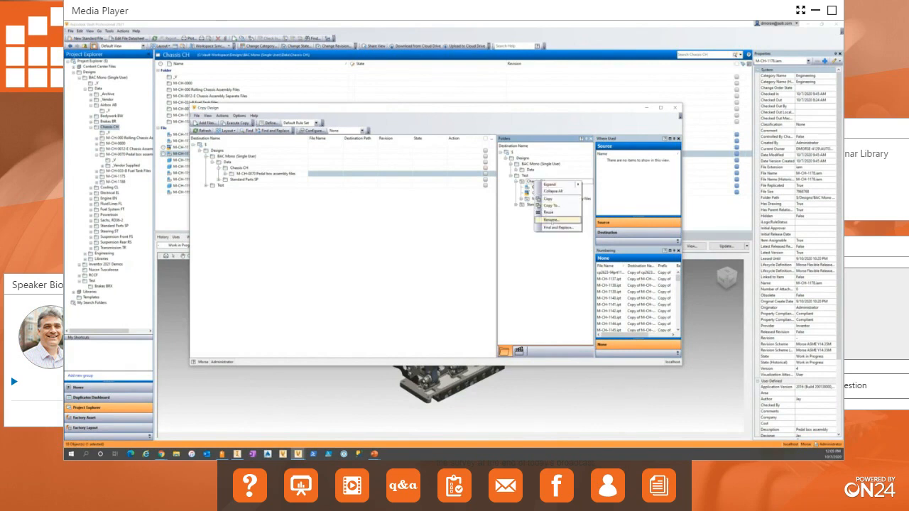
click(551, 220)
click(439, 229)
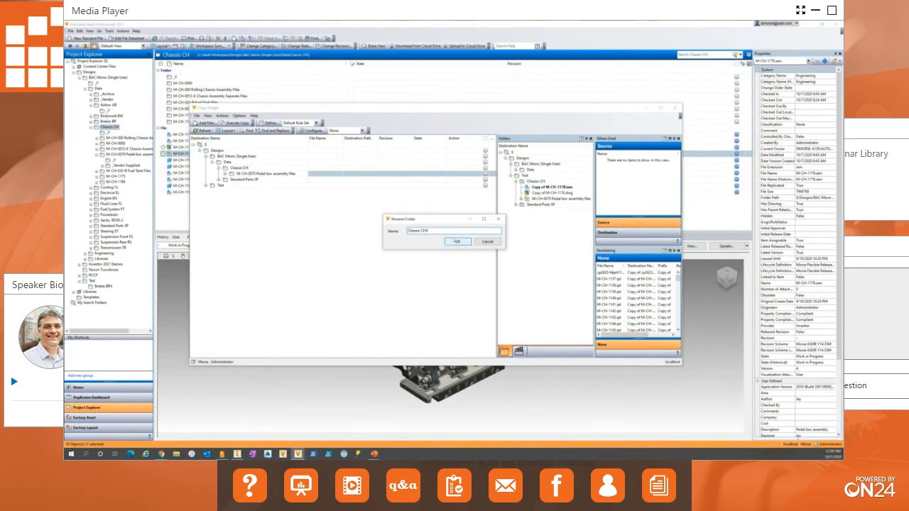
click(457, 242)
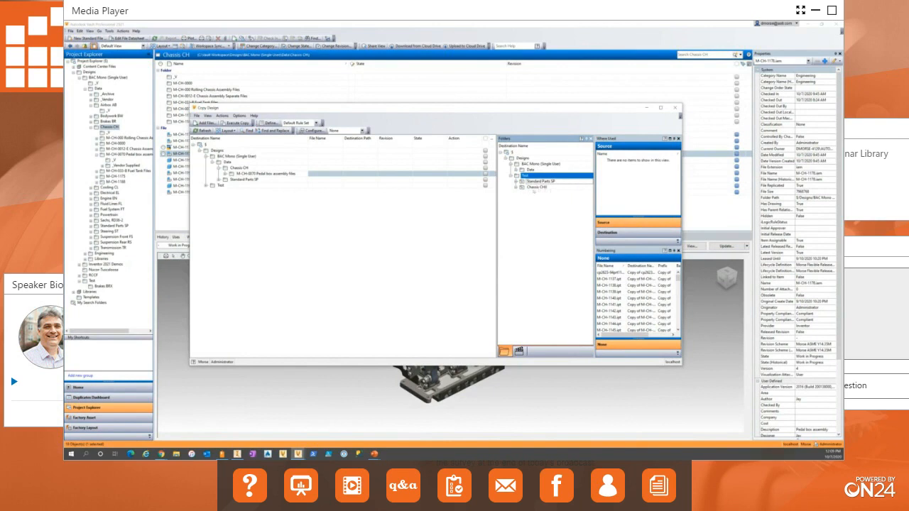
- Check the copied files in the Standard Parts SP destination folder under Test, and rename that folder Standard Parts SPX
click(536, 182)
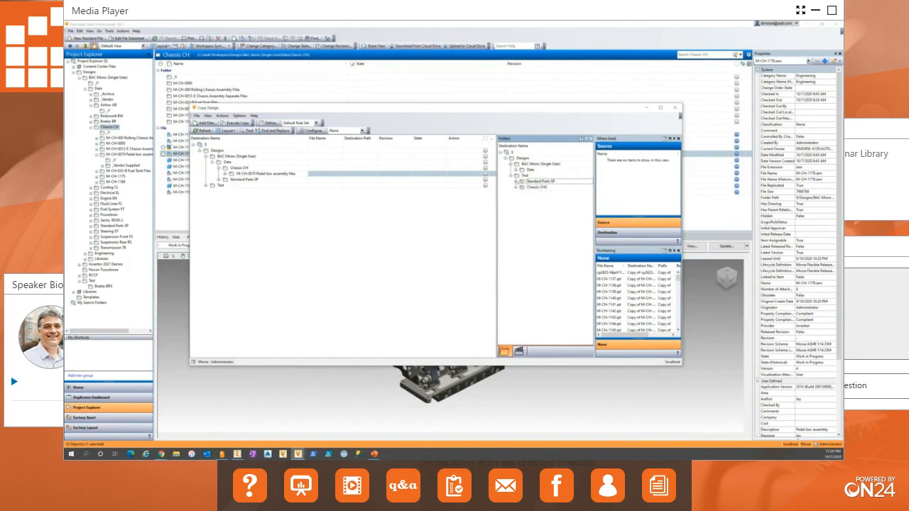
click(516, 182)
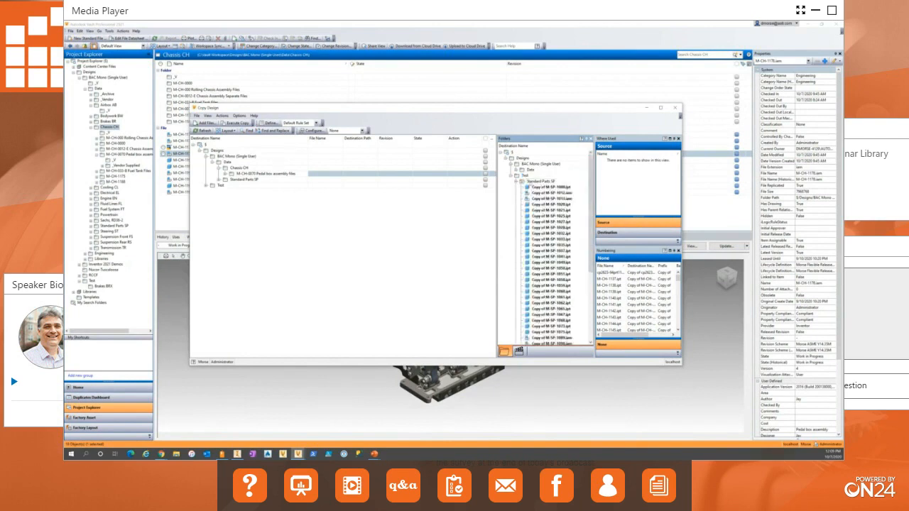
click(516, 182)
right_click(537, 182)
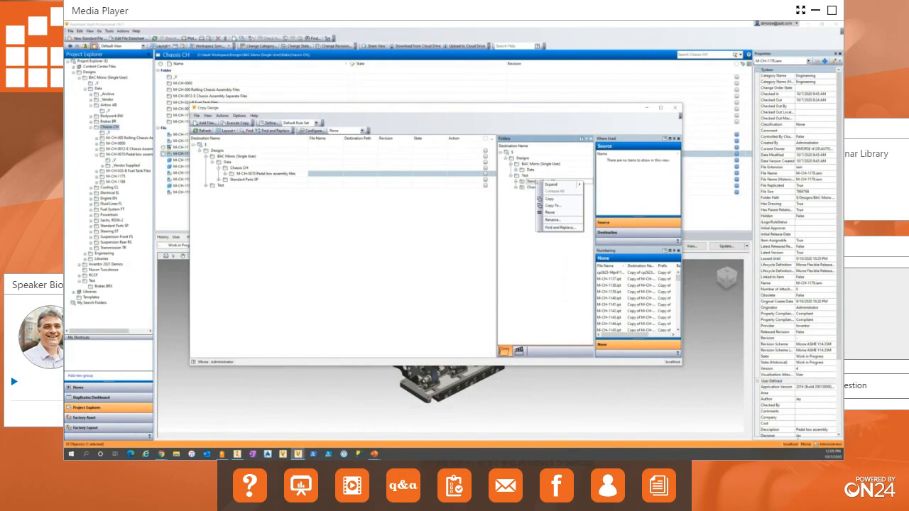
click(552, 219)
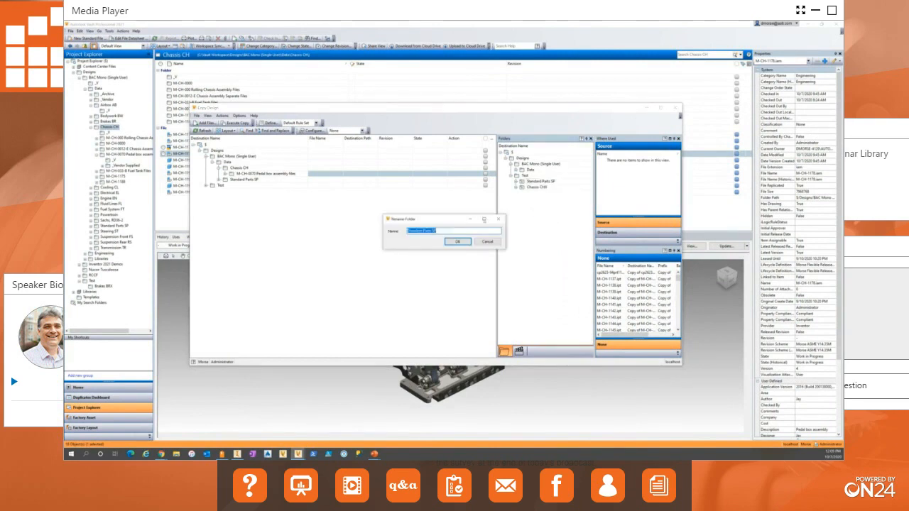
click(446, 231)
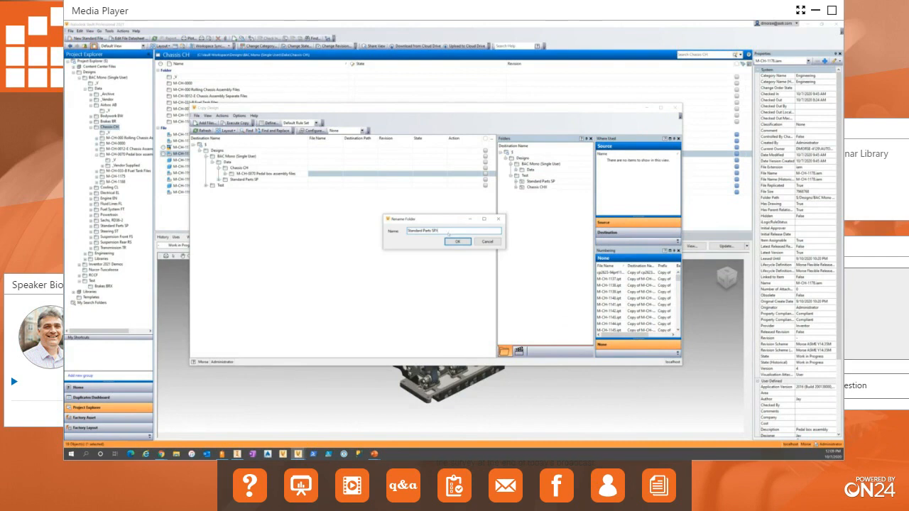
text(X)
click(458, 242)
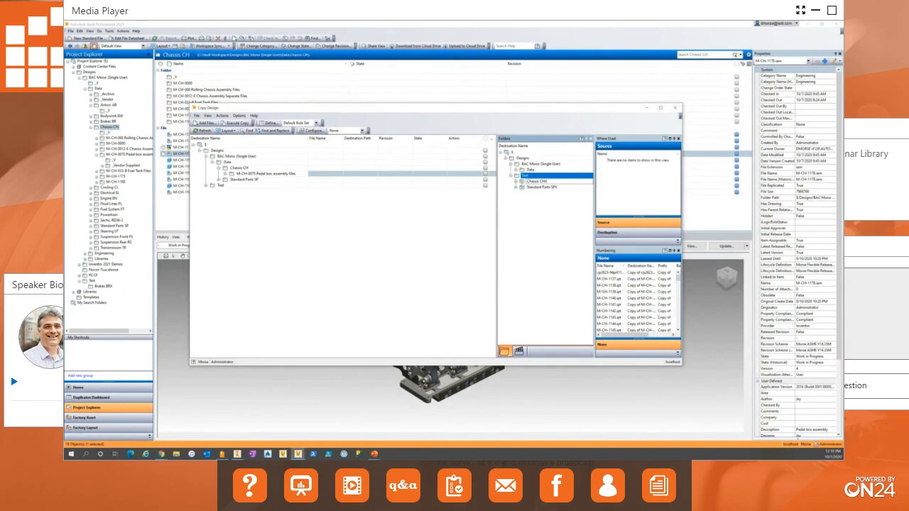
- Expand Chassis CHX in the Folders panel, open Find and Replace, and move its dialog clear of the main panel's folder tree
click(517, 181)
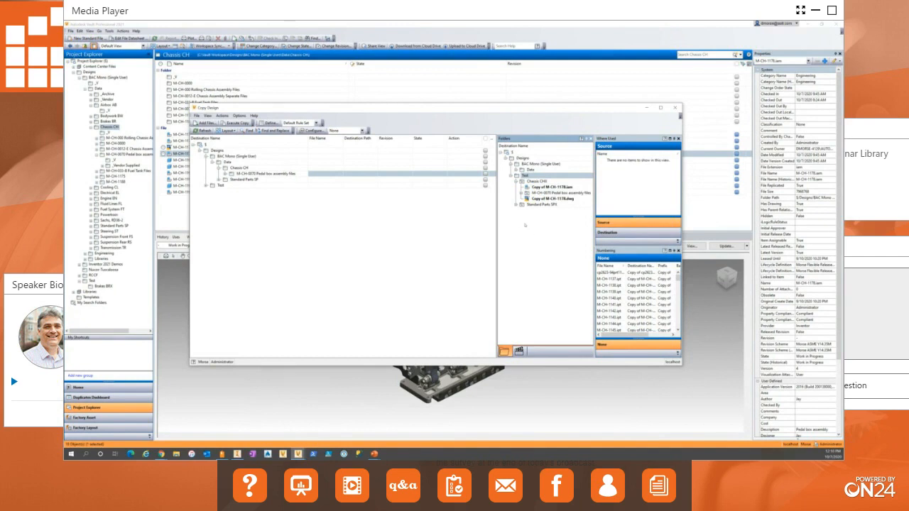
right_click(524, 226)
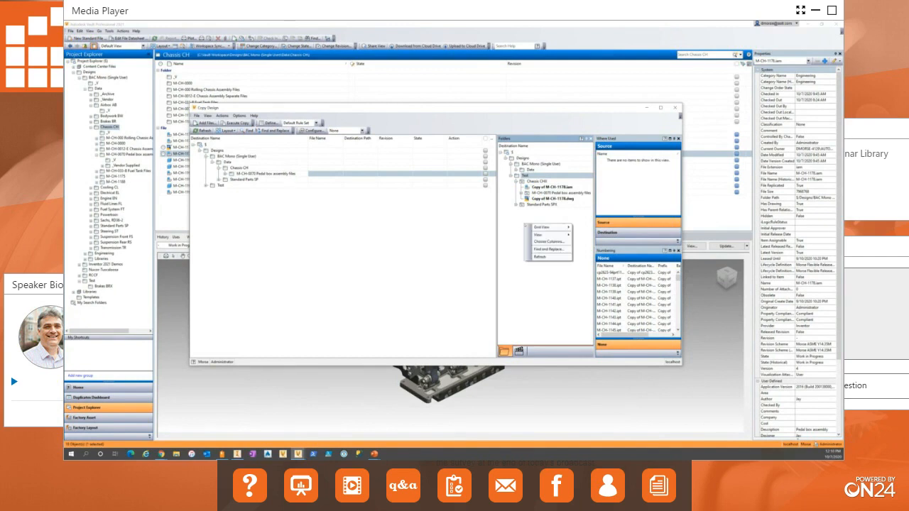
click(544, 249)
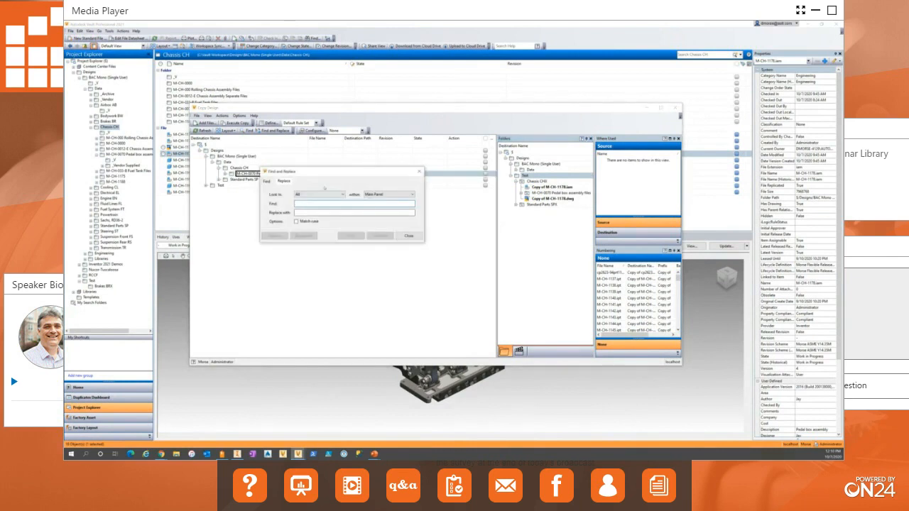
drag(332, 174, 403, 233)
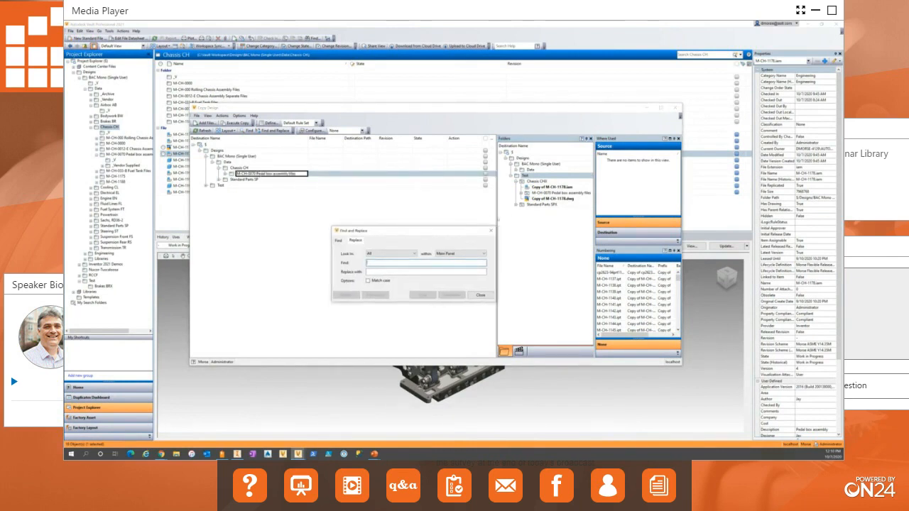
- Expand the pedal box assembly files folder under Chassis CHX and find the text "Copy of" throughout the main panel
click(521, 193)
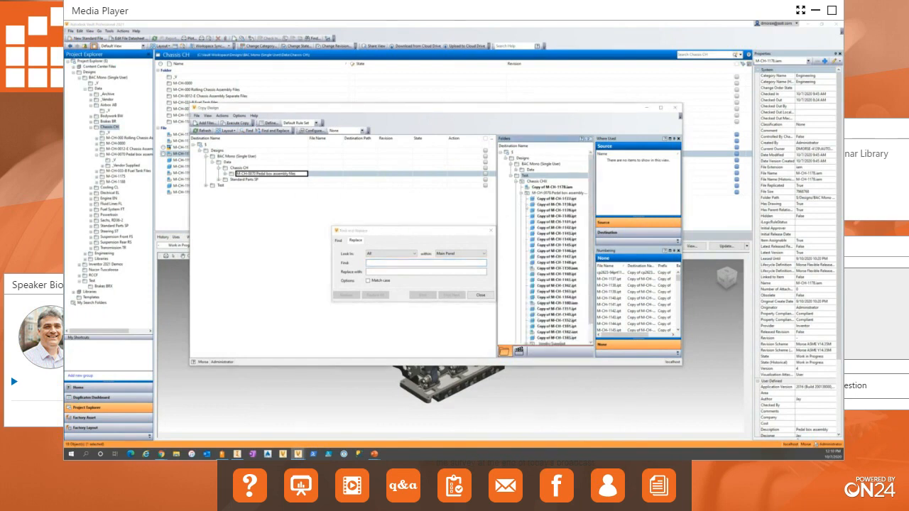
drag(590, 240, 590, 256)
click(516, 338)
scroll(584, 230, up, 1)
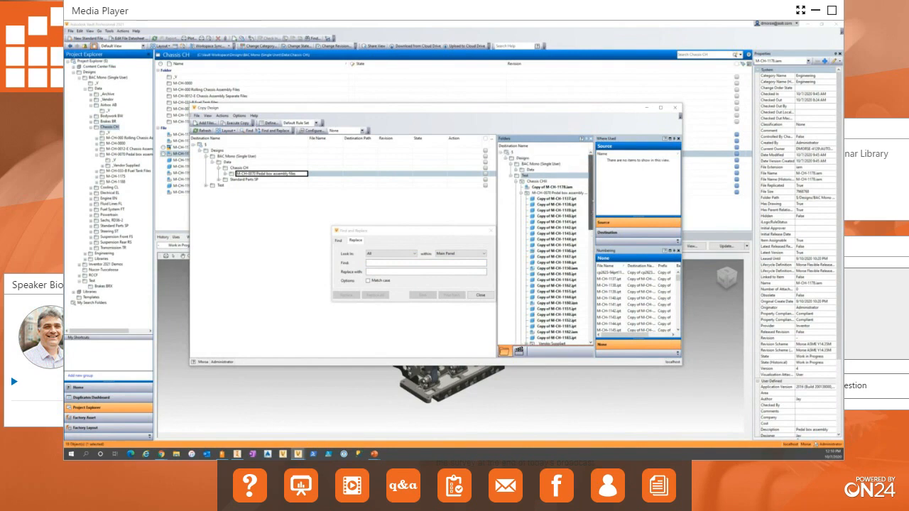
click(369, 264)
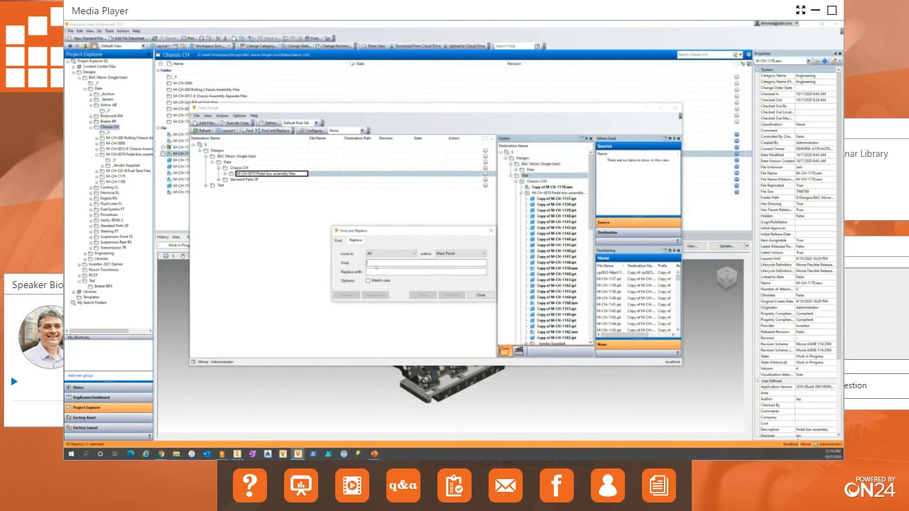
text(Copy of)
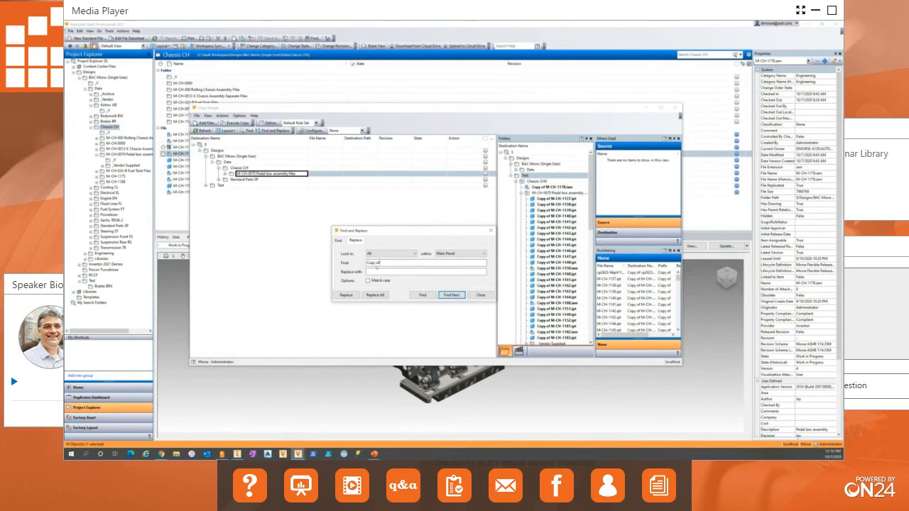
click(422, 295)
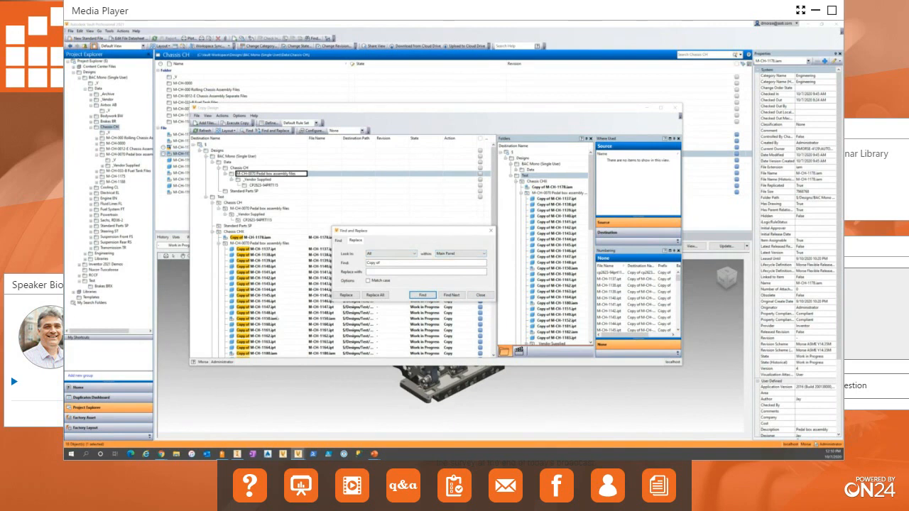
- Find the text "Copy of" in the destination names within the Folders panel
click(463, 253)
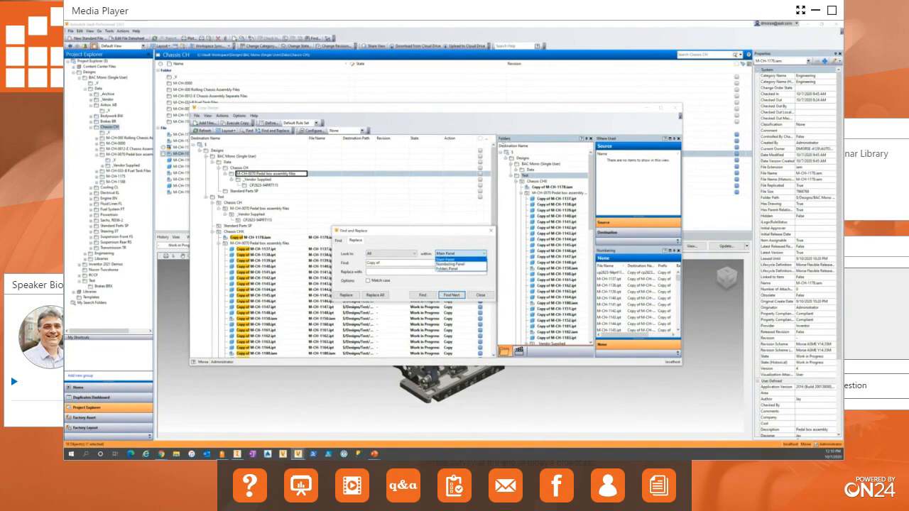
click(452, 268)
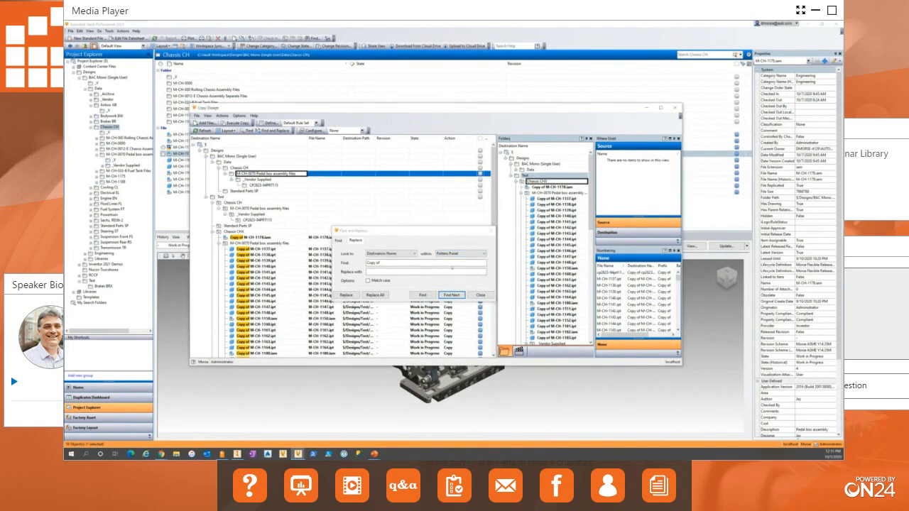
click(423, 295)
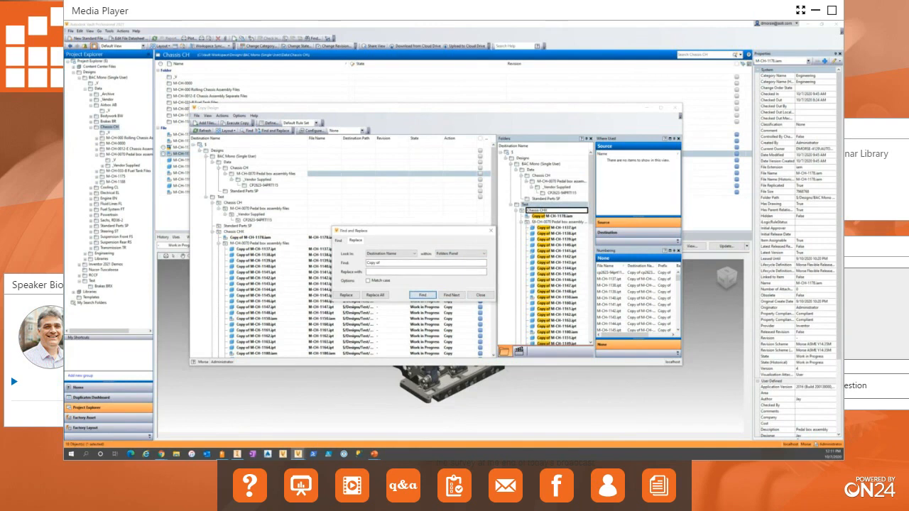
- Remove "Copy of" from all file names in the Folders panel, replace M-SP with M-SPX matching case, and close Find and Replace
click(379, 272)
click(376, 295)
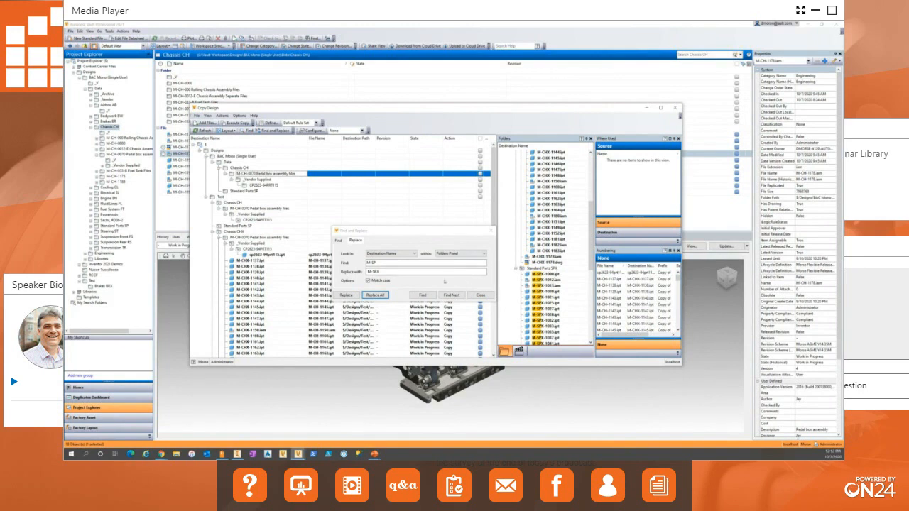
click(480, 295)
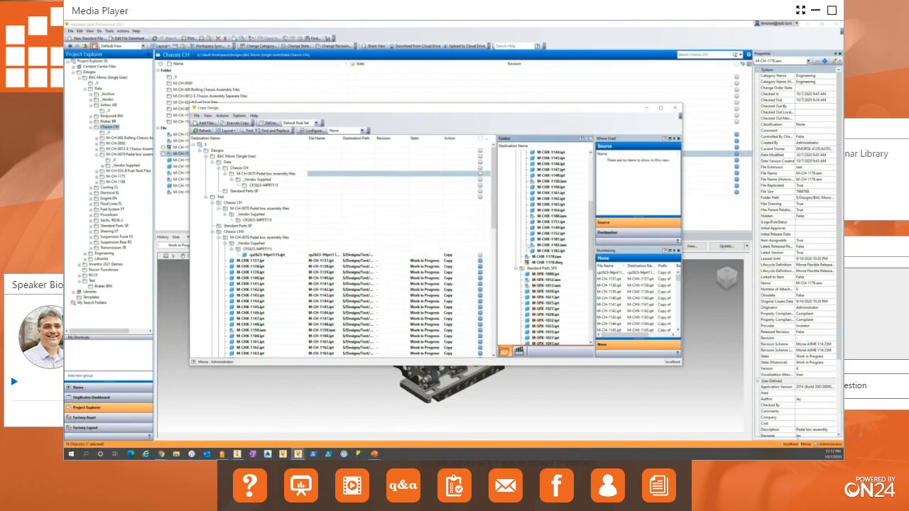
- Set the vendor part cp2623-94prt115.ipt under Chassis CHX to Reuse instead of Copy
drag(591, 241, 590, 198)
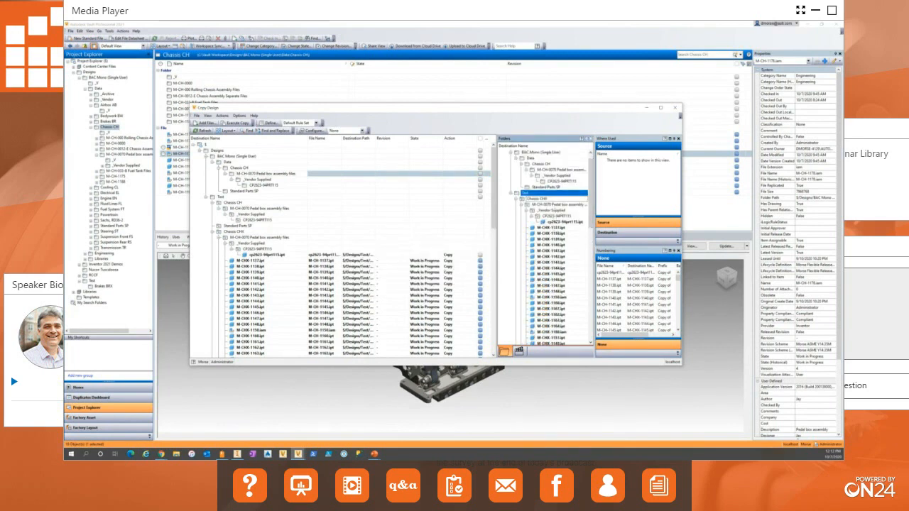
click(565, 222)
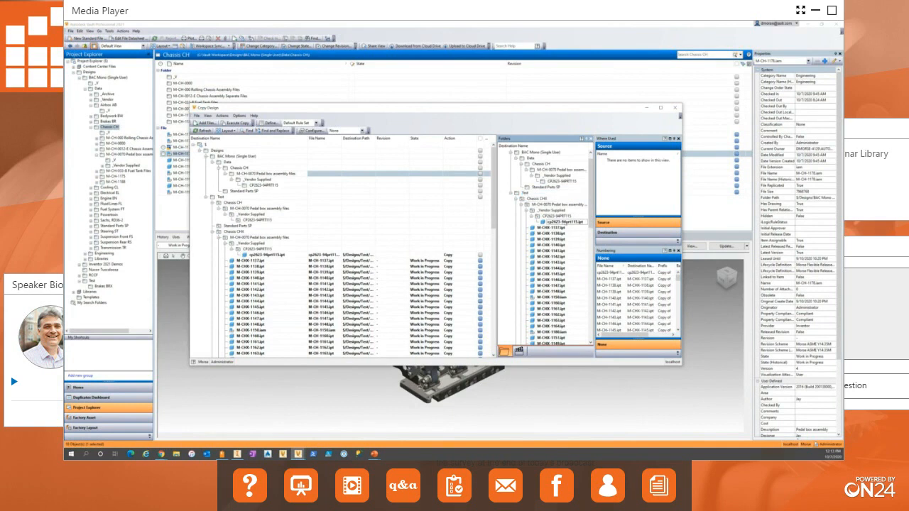
right_click(567, 223)
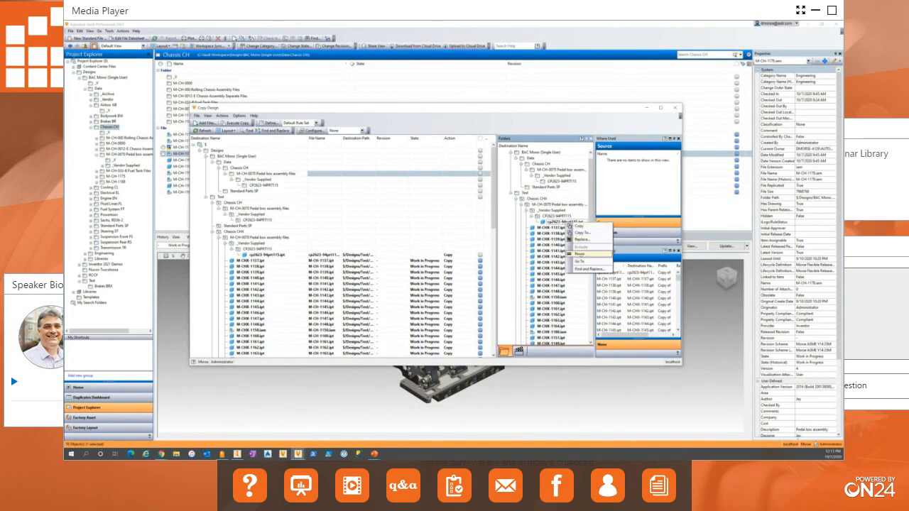
click(581, 254)
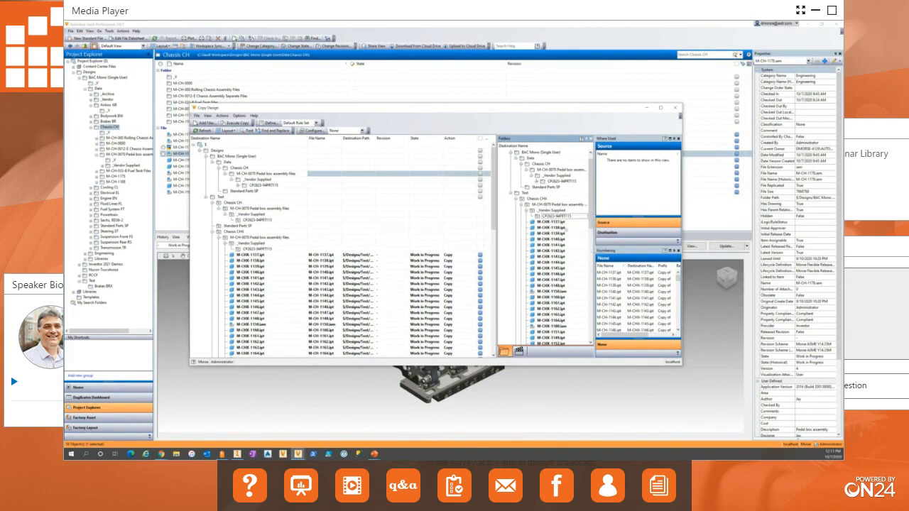
- Set the _Vendor Supplied folder under Chassis CHX to Reuse and refresh the Copy Design view
right_click(552, 211)
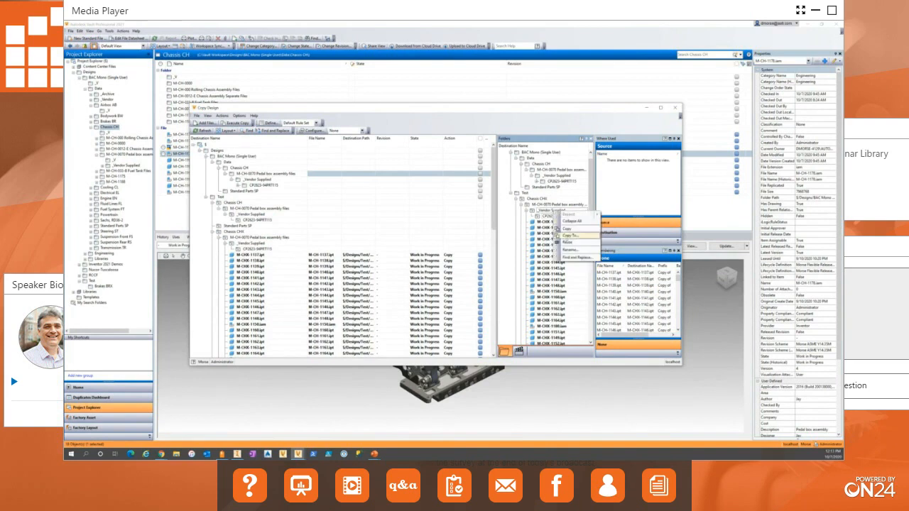
click(566, 243)
click(202, 131)
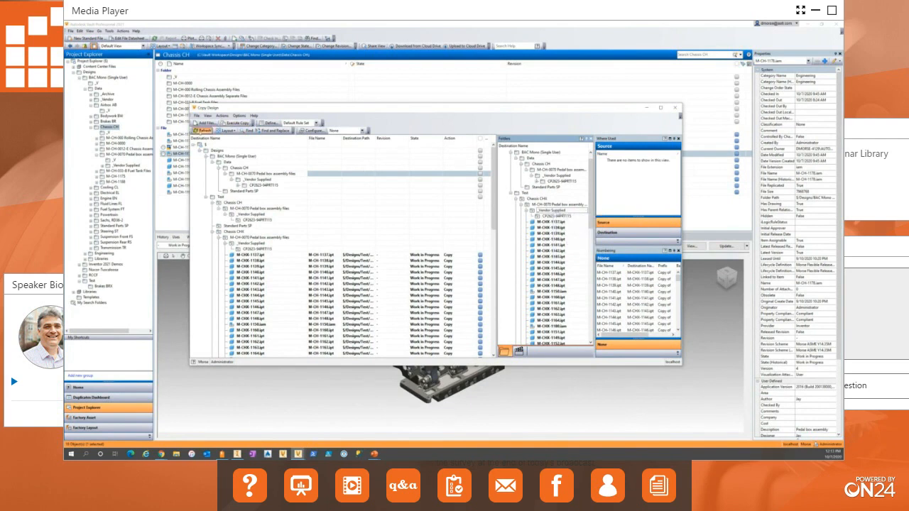
- Expand the Test, Chassis CHX and Standard Parts SPX folders in the Folders panel
click(510, 170)
click(516, 175)
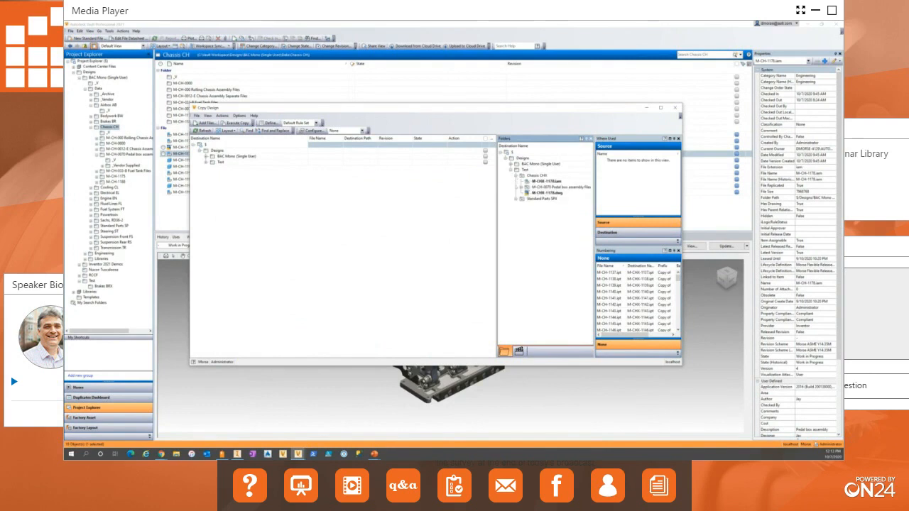
click(517, 199)
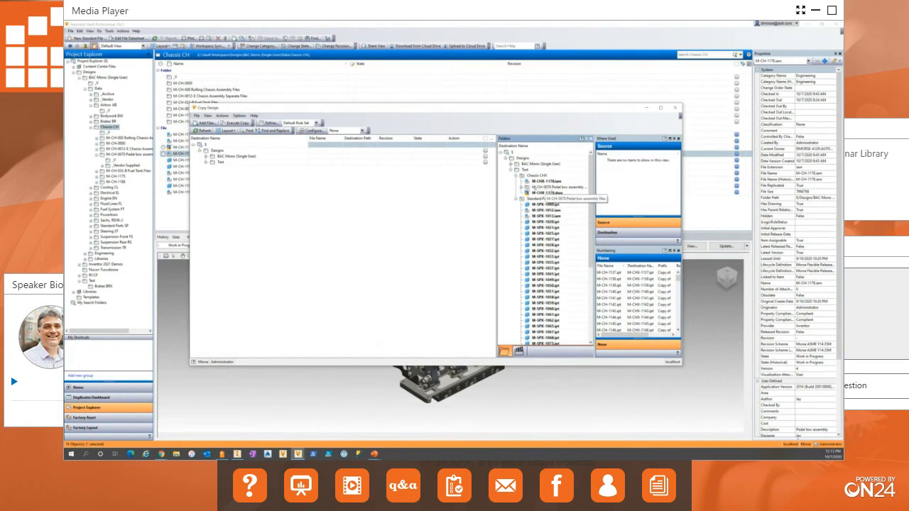
- Rename the pedal box folder under Chassis CHX to M-CHX-0070 Pedal box assembly files and check the files in Standard Parts SPX
double_click(542, 187)
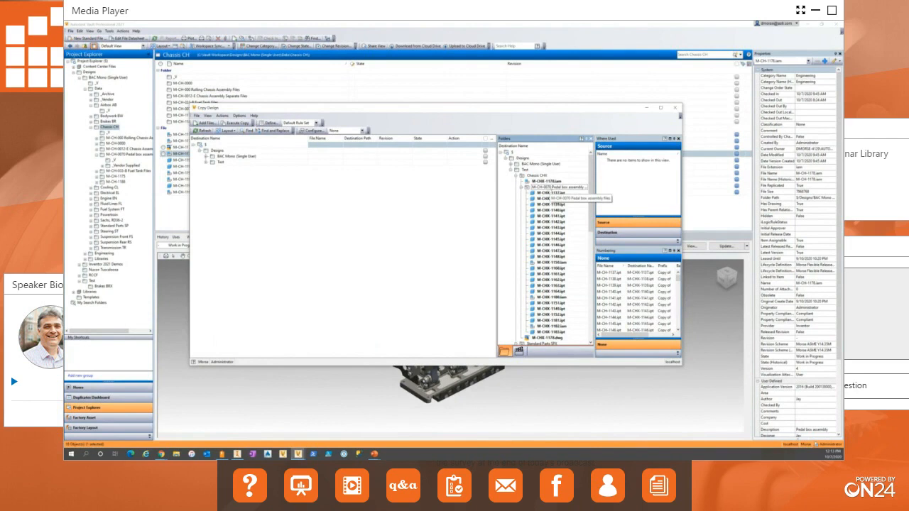
right_click(550, 187)
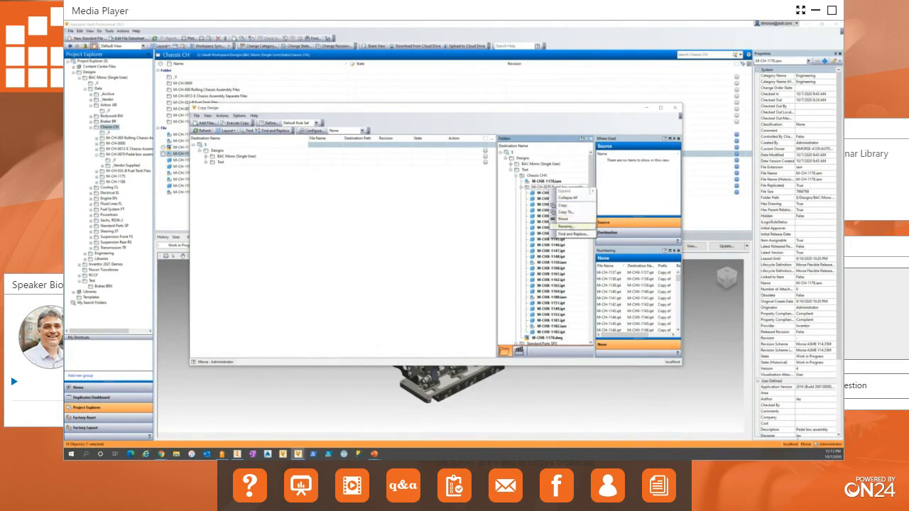
click(566, 226)
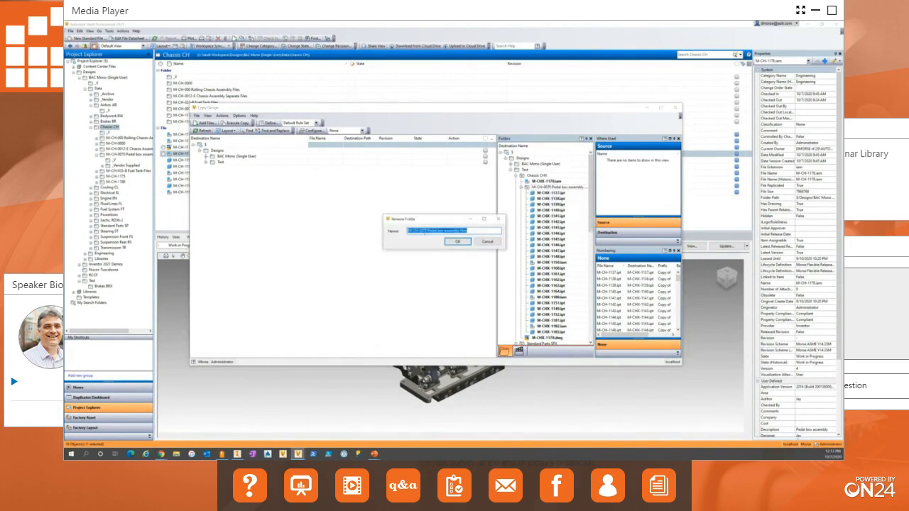
click(418, 231)
text(X)
key(BackSpace)
text(X)
click(462, 242)
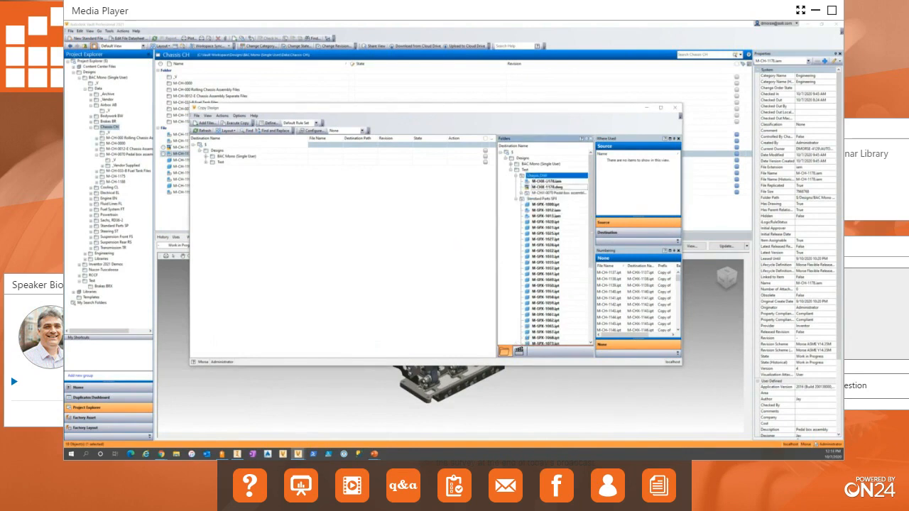
scroll(546, 245, down, 10)
scroll(546, 245, down, 5)
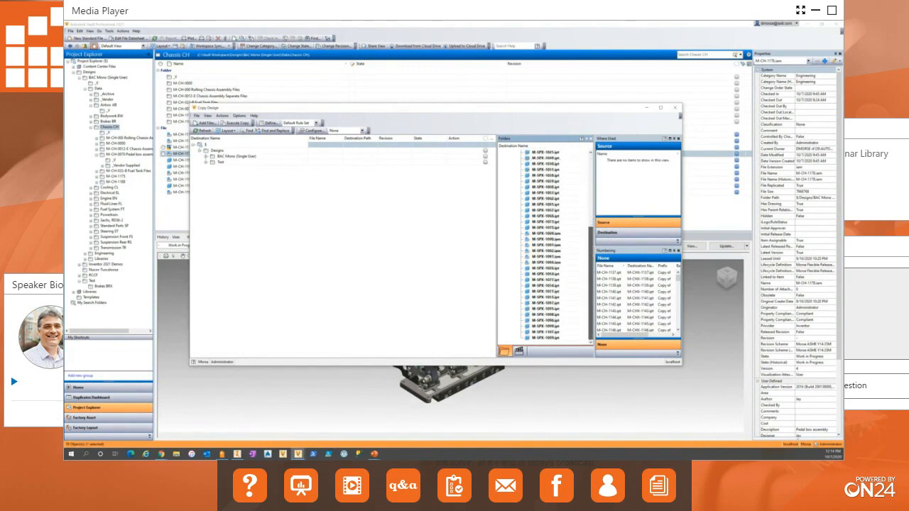
scroll(546, 245, up, 15)
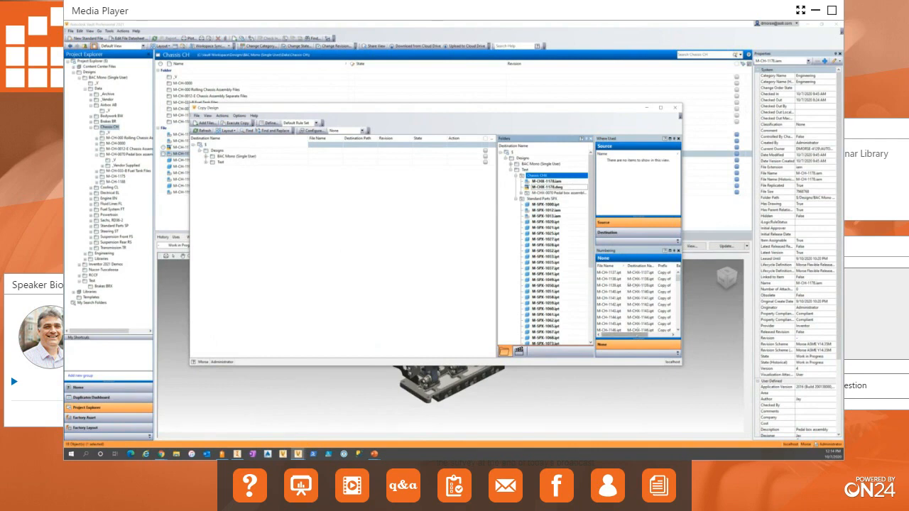
- Set an empty prefix value for M-CH-1140.ipt in the Numbering panel
right_click(635, 292)
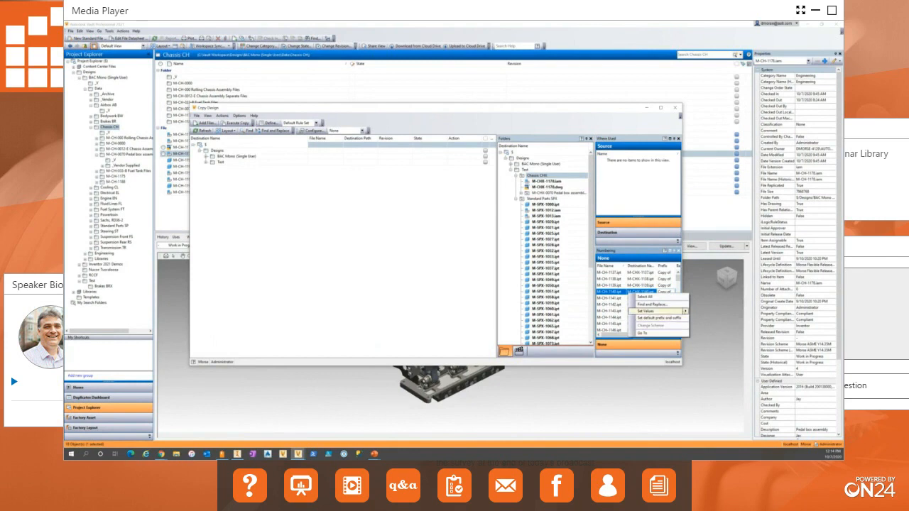
mouse_move(661, 311)
click(705, 311)
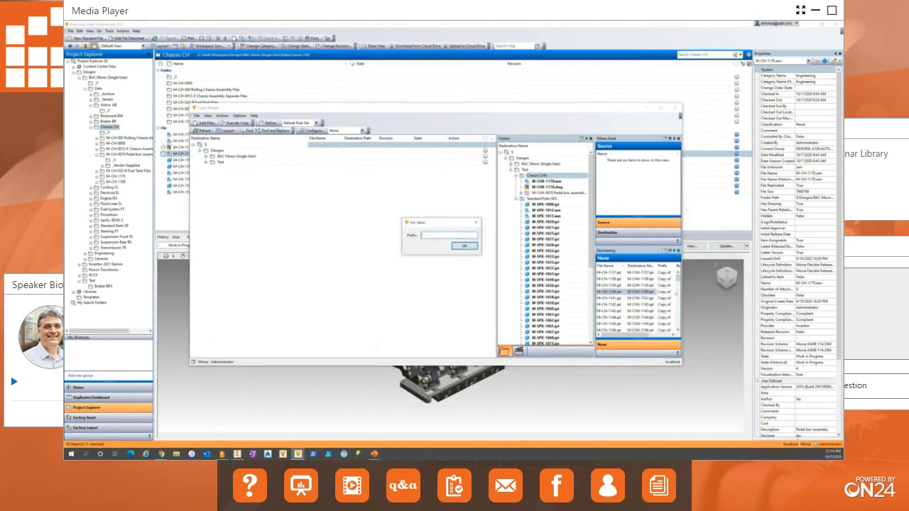
click(463, 246)
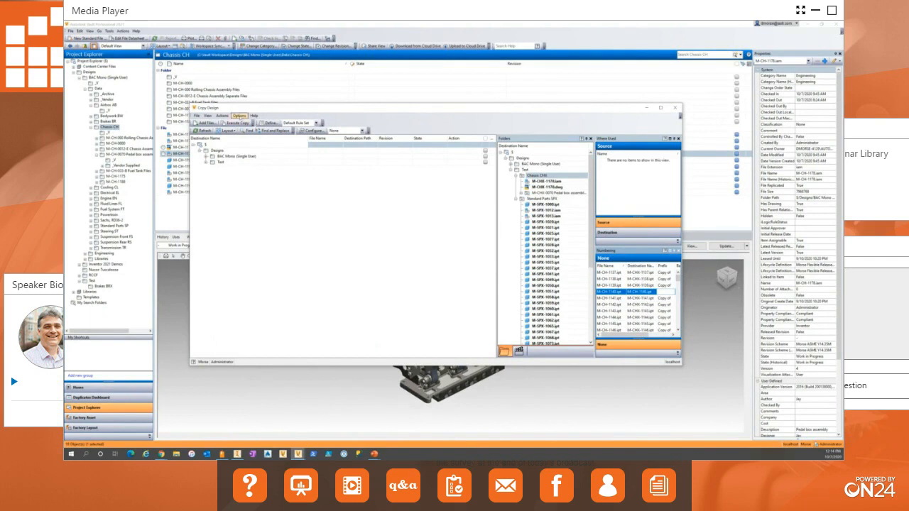
- Configure the numbering schemes so that BAC Mono X is shown and used as the default
click(240, 115)
mouse_move(263, 122)
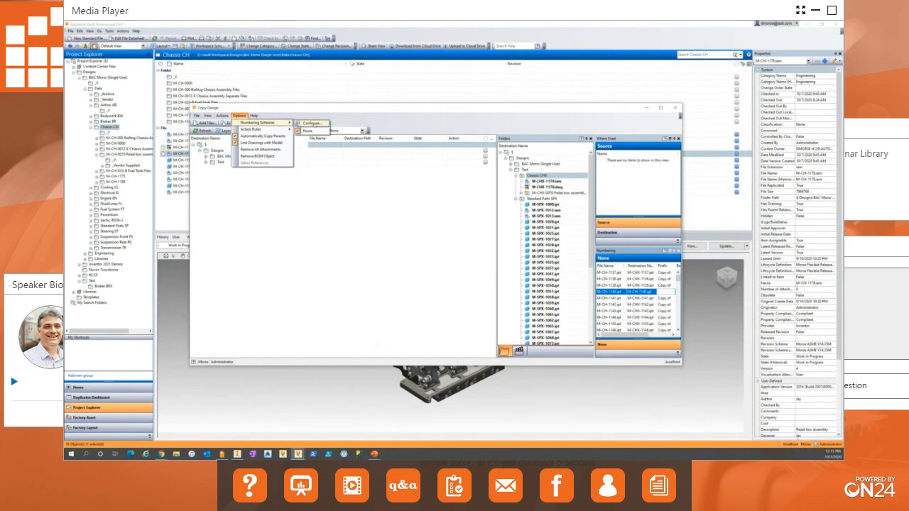
click(313, 124)
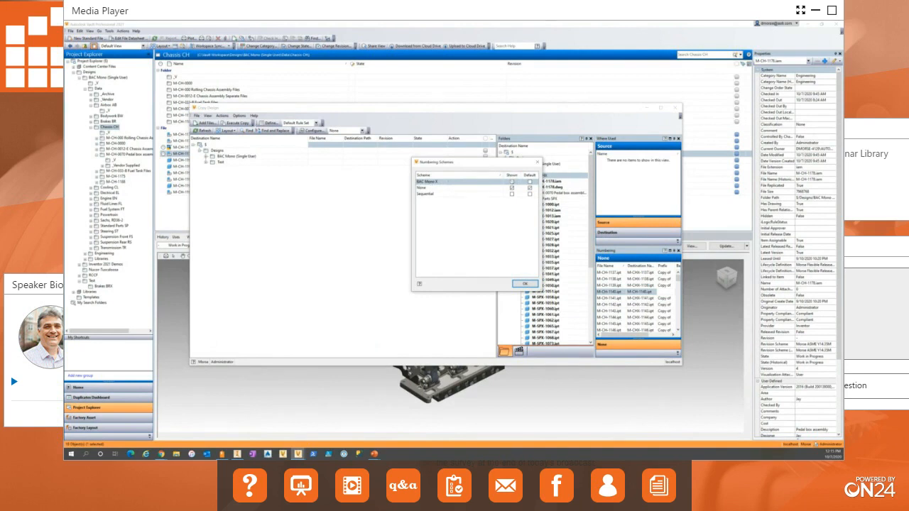
click(511, 182)
click(529, 181)
click(525, 283)
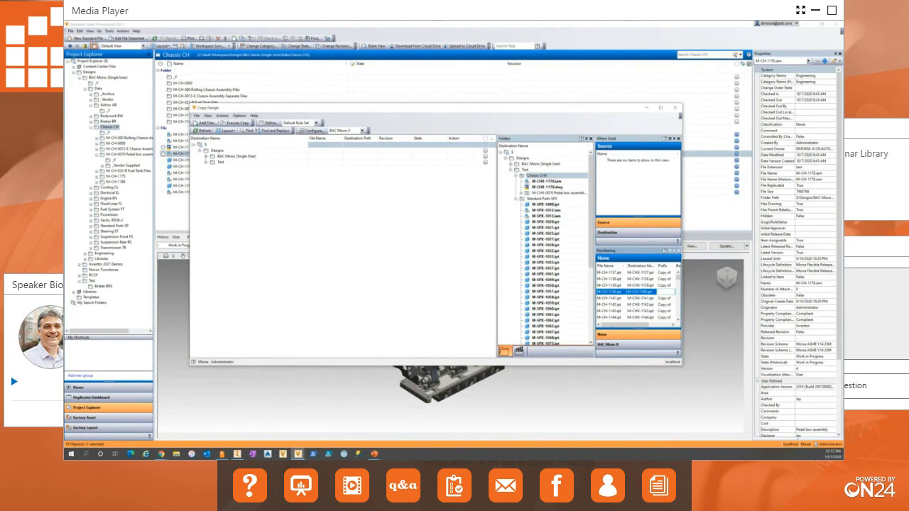
- Show the BAC Mono X scheme in the Numbering panel, refresh the view, and check the commands available for its file list
click(617, 344)
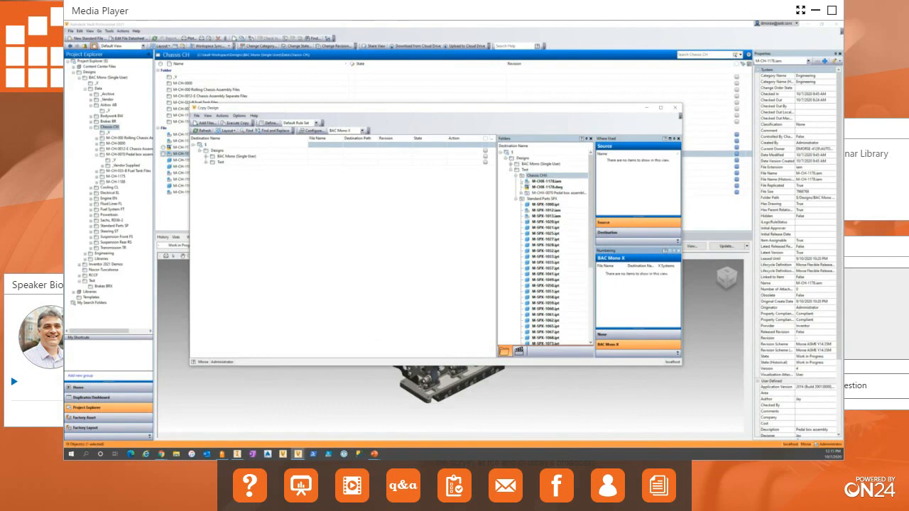
click(202, 130)
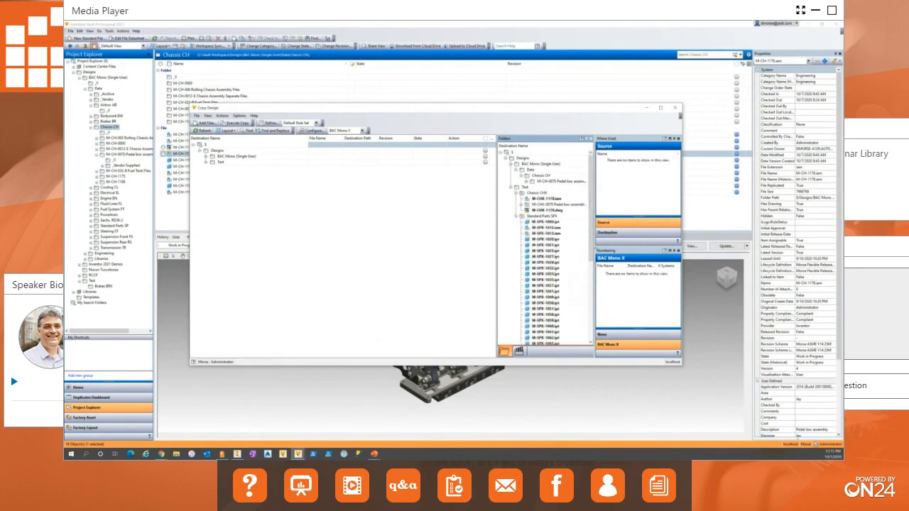
right_click(640, 281)
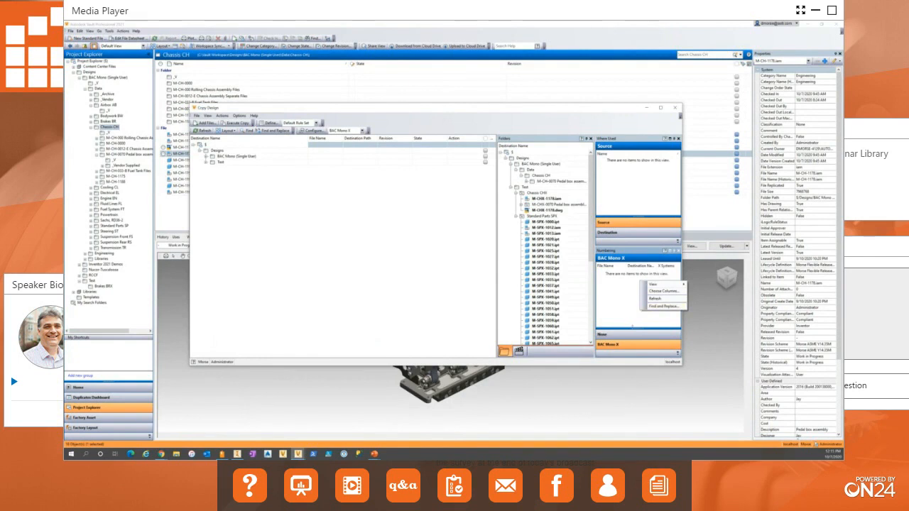
- Select all files listed under the None scheme in the Numbering panel and change their scheme to BAC Mono X
click(618, 334)
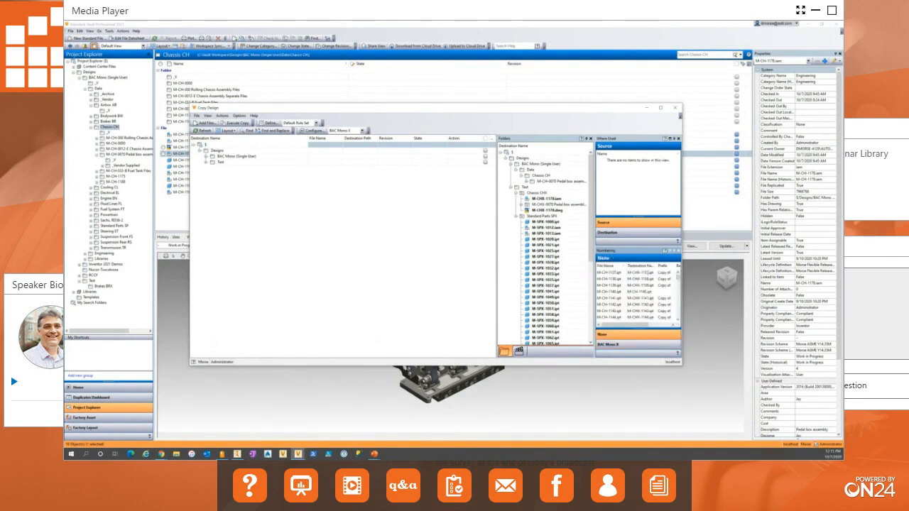
click(647, 272)
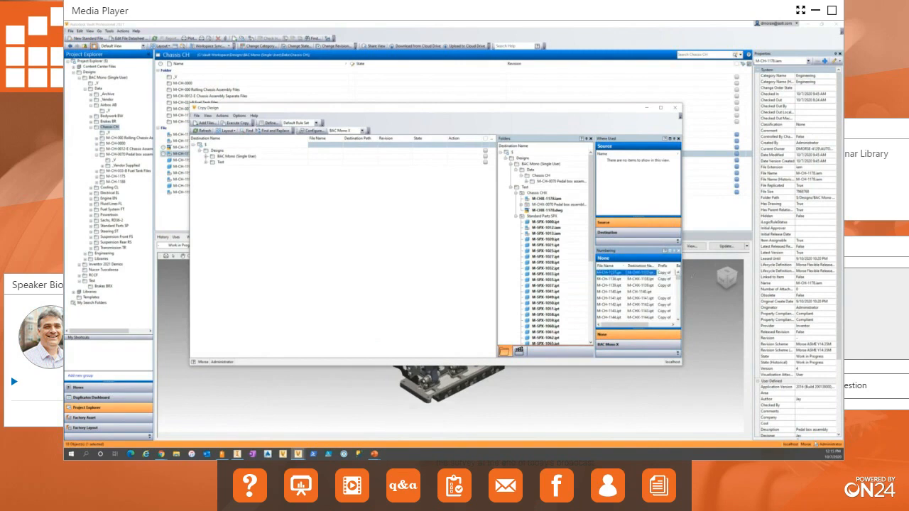
scroll(632, 291, down, 15)
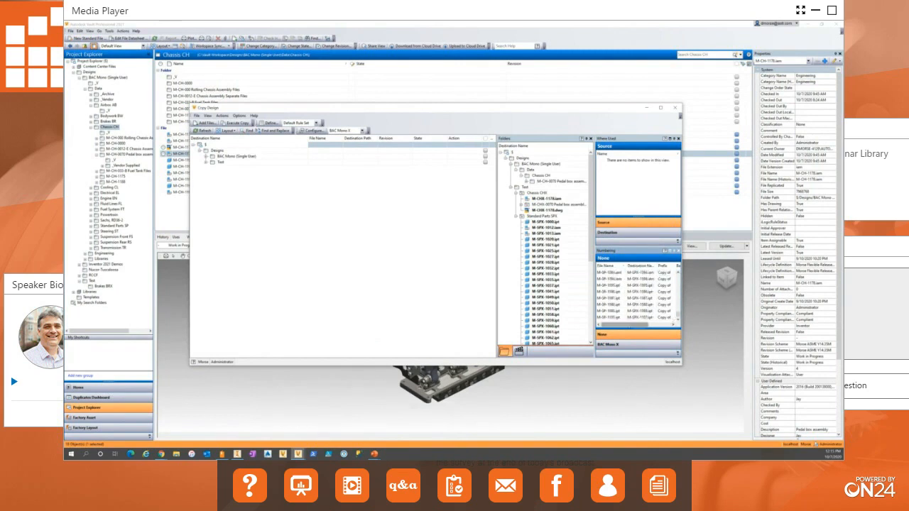
shift+click(616, 317)
right_click(617, 317)
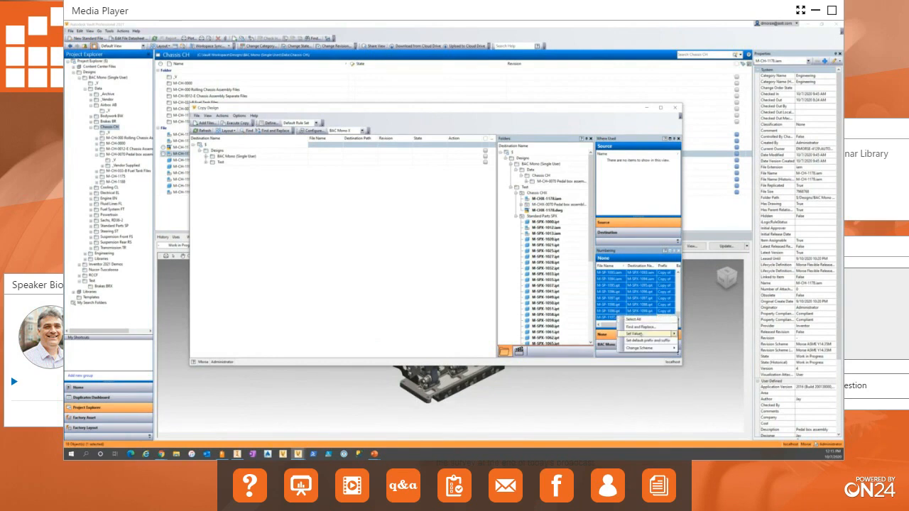
mouse_move(655, 348)
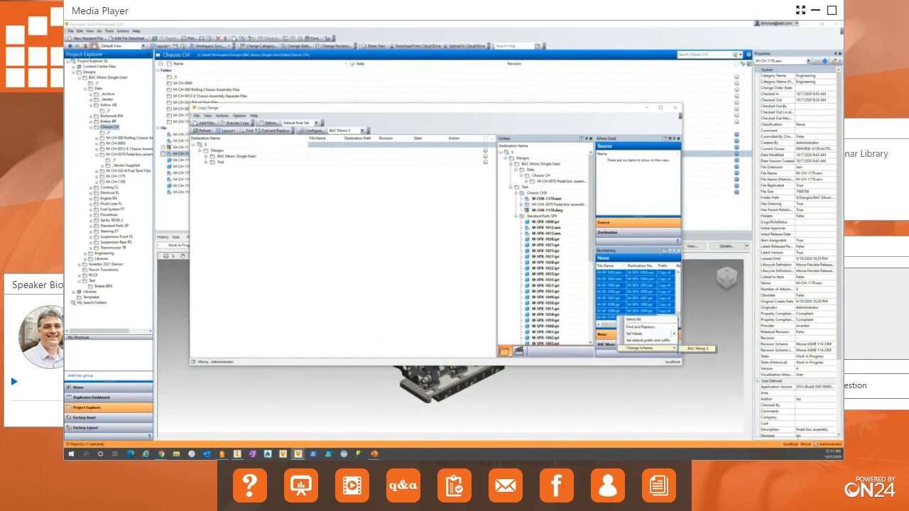
click(702, 348)
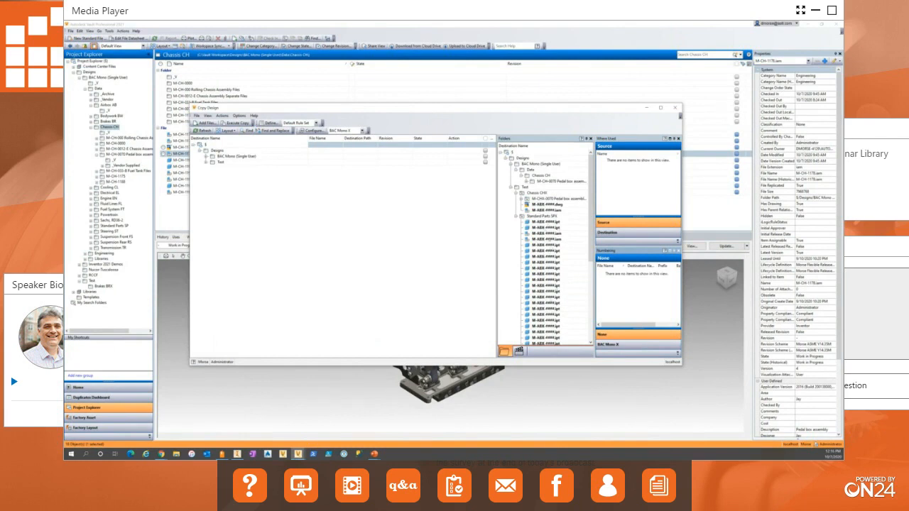
- Expand the Test destination folder with its Chassis CHX and Standard Parts SPX subfolders to review the files set for copying
click(206, 162)
click(211, 167)
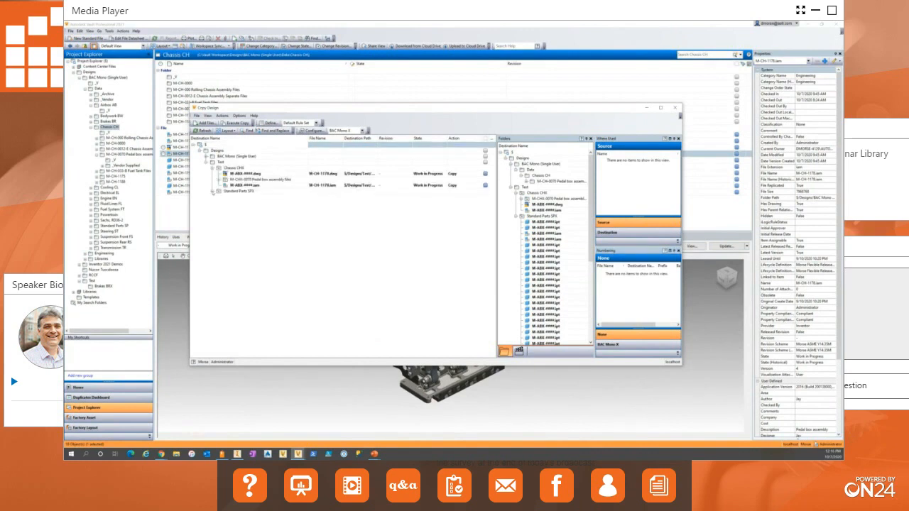
click(212, 191)
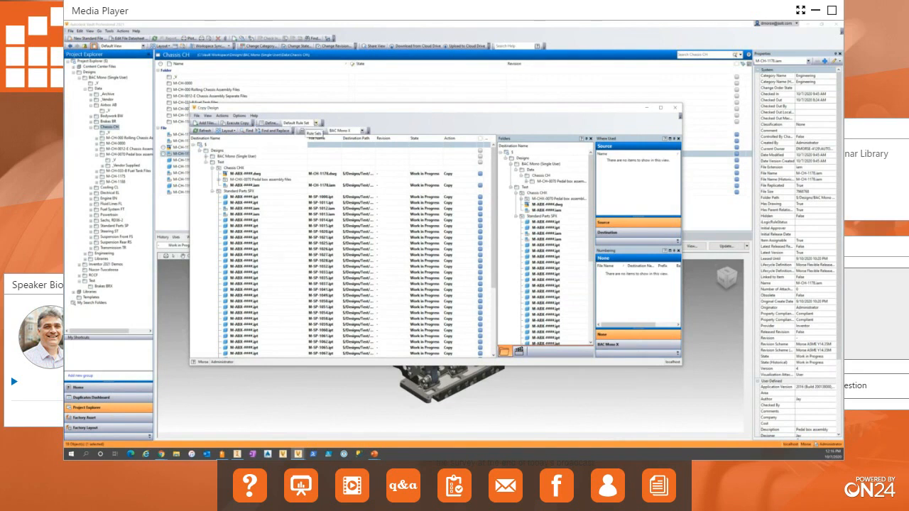
- Choose Morse Rule Set as the copy rule set and execute the design copy
click(316, 123)
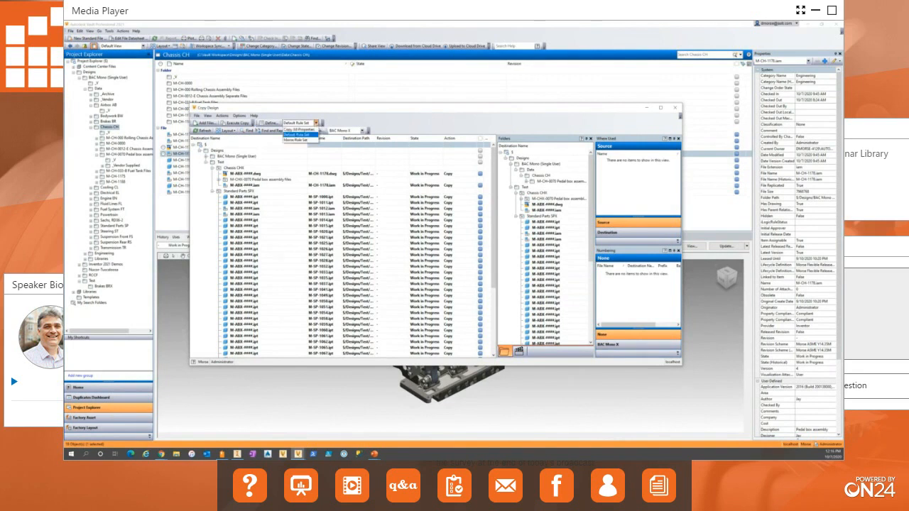
click(302, 138)
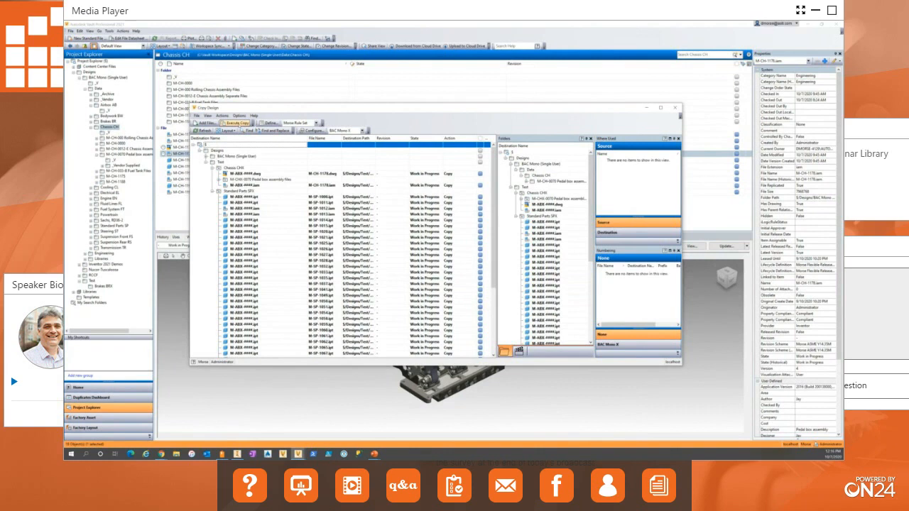
click(237, 123)
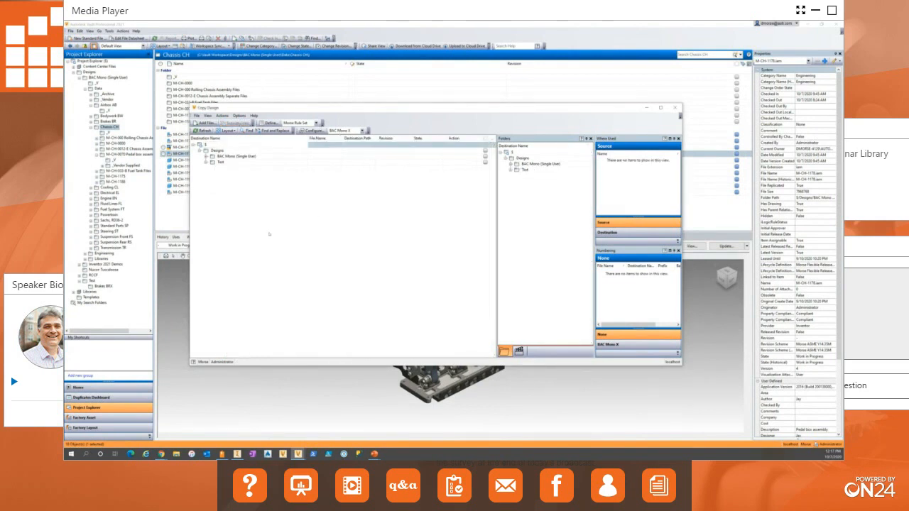
- Examine the copied files' new numbers in the Chassis CHX and Standard Parts SPX folders under Test
click(205, 162)
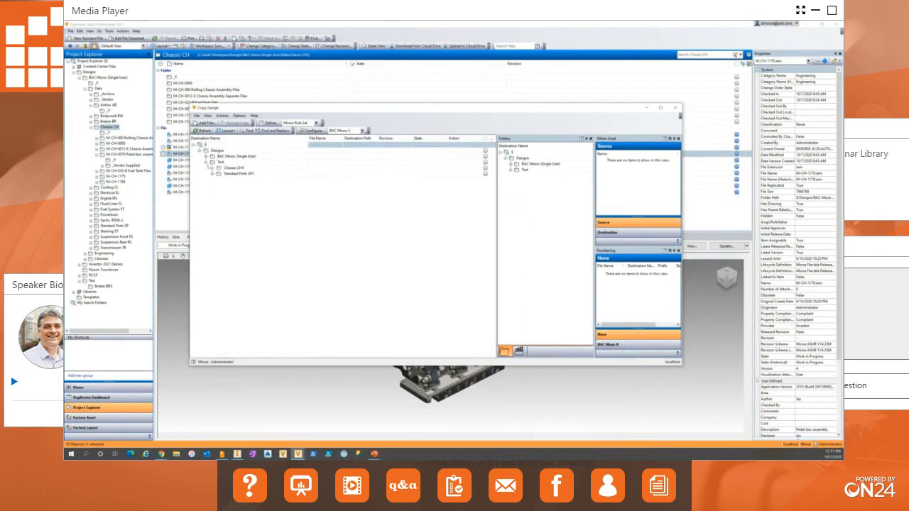
click(213, 172)
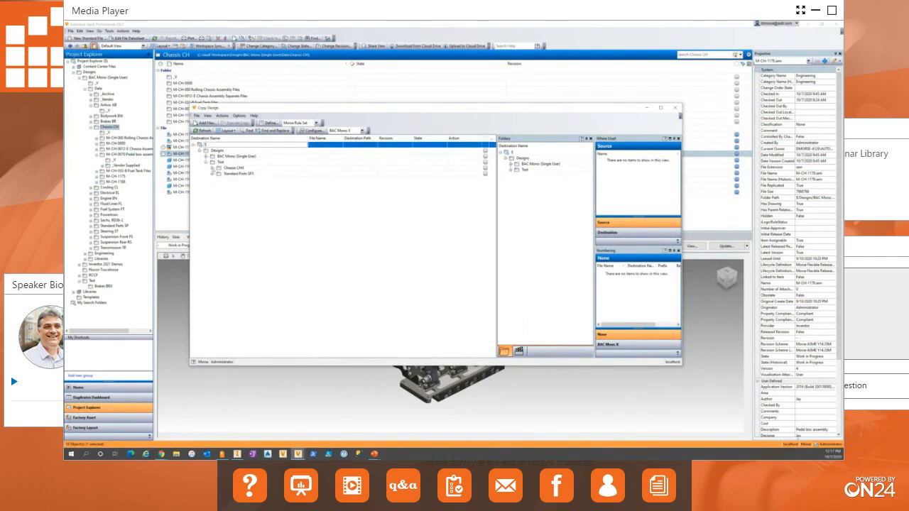
click(213, 169)
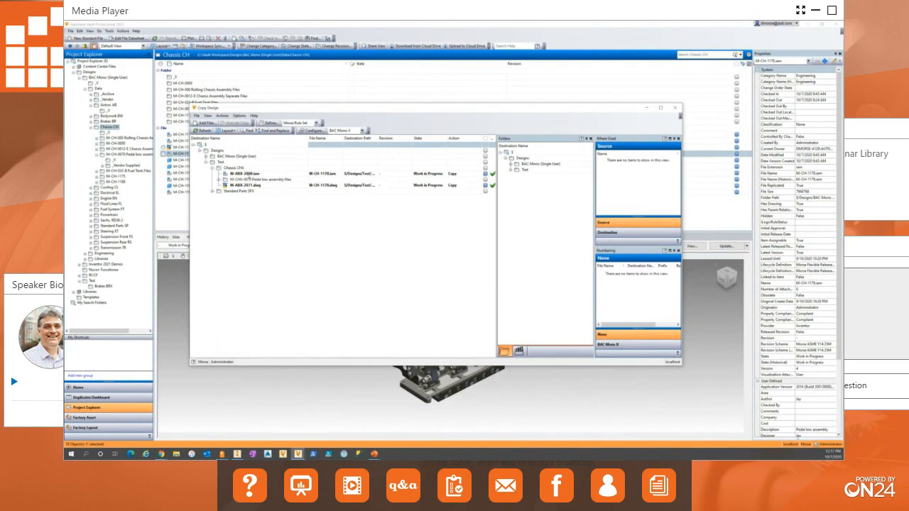
click(213, 192)
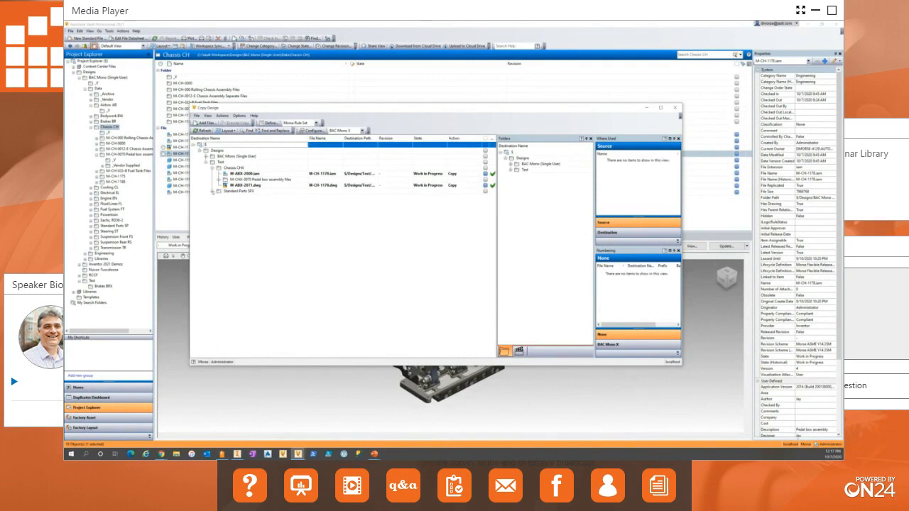